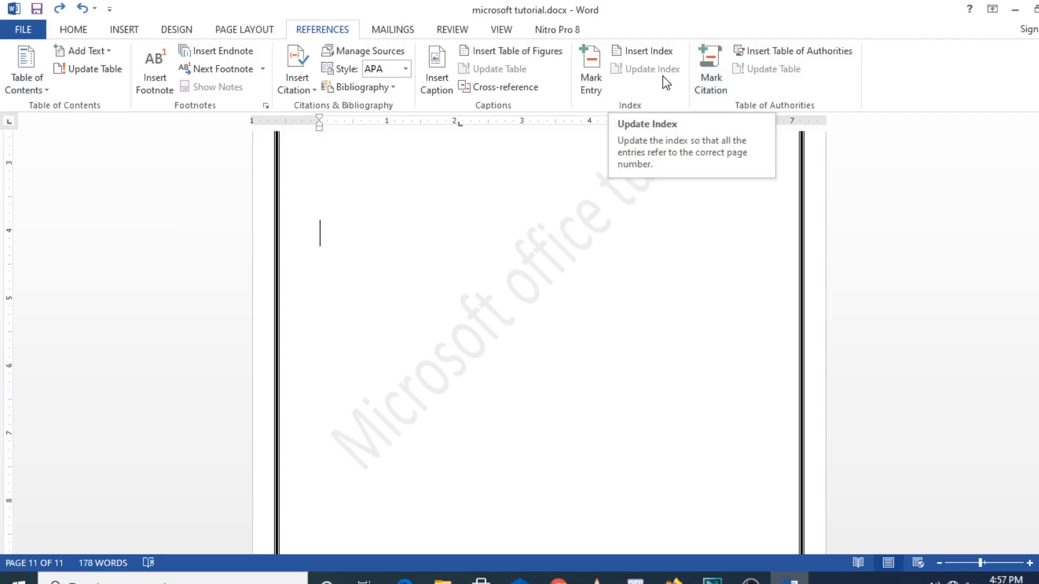
Insert an Automatic Table 2 table of contents titled 'Table of Contents' listing ENG and IT
{"action": "left_click", "coordinate": [47, 90]}
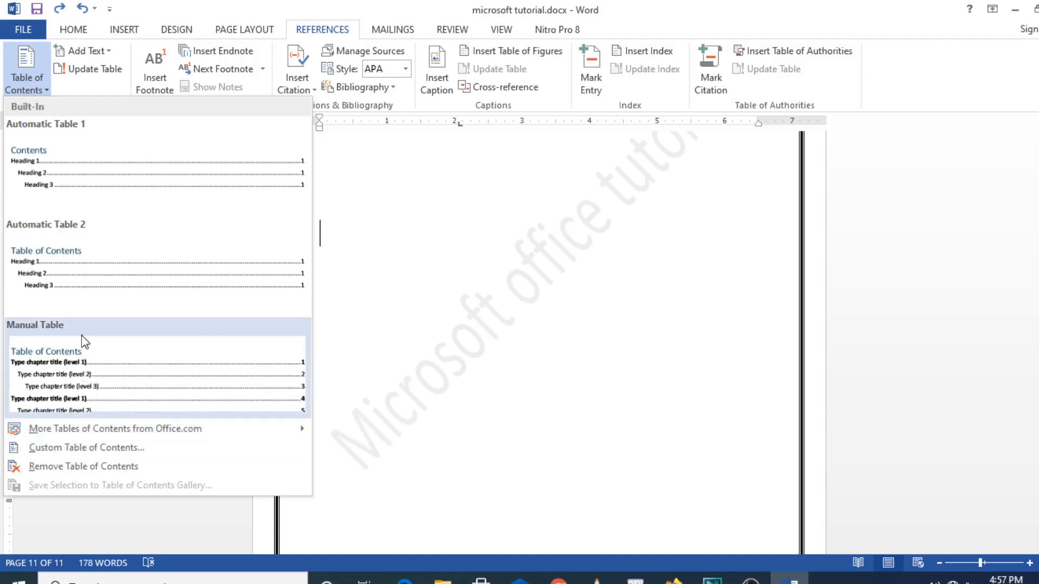
{"action": "left_click", "coordinate": [71, 276]}
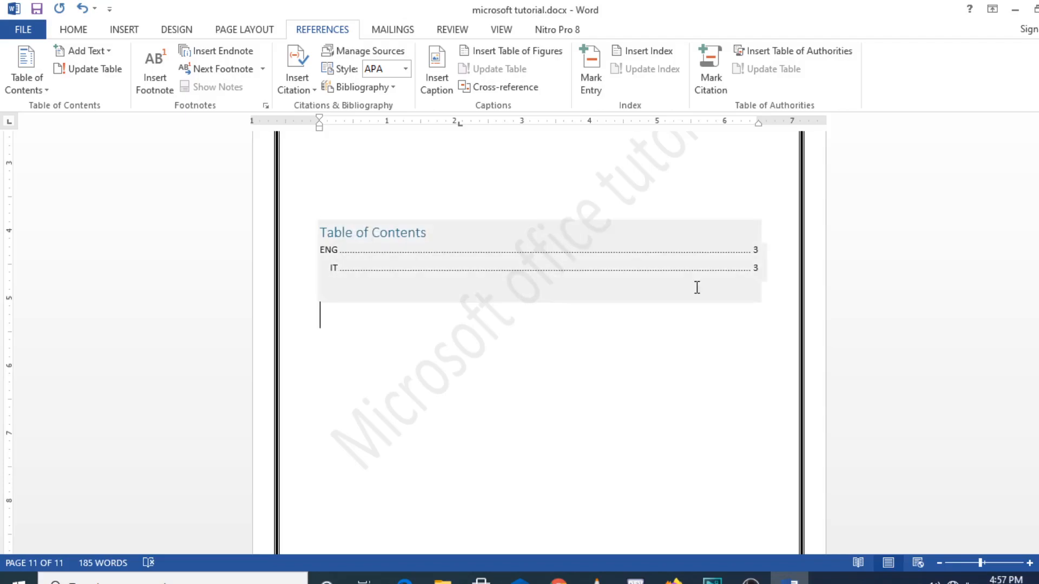
Jump from the IT entry in the table of contents to its page 3 heading, then place the caret after the last ENG line
{"action": "left_click", "coordinate": [764, 268]}
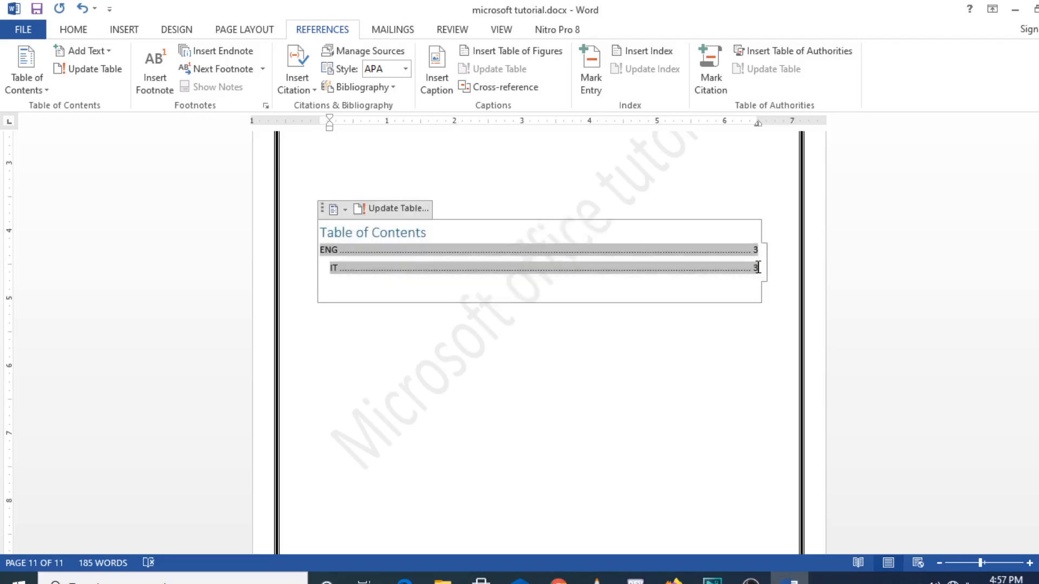
{"action": "double_click", "coordinate": [636, 276]}
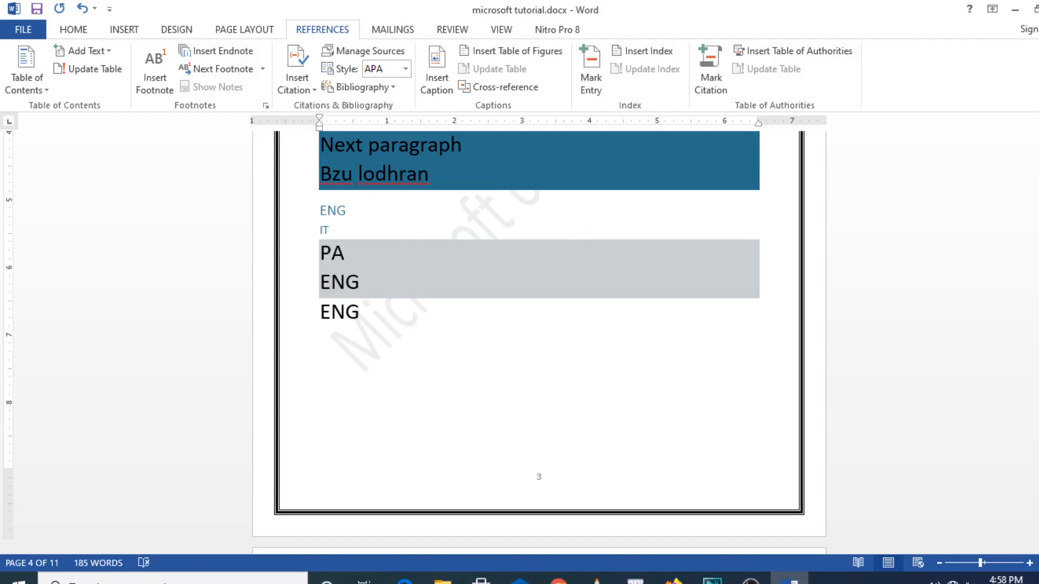
{"action": "scroll", "coordinate": [539, 343], "scroll_direction": "down", "scroll_amount": 15}
{"action": "scroll", "coordinate": [539, 343], "scroll_direction": "down", "scroll_amount": 20}
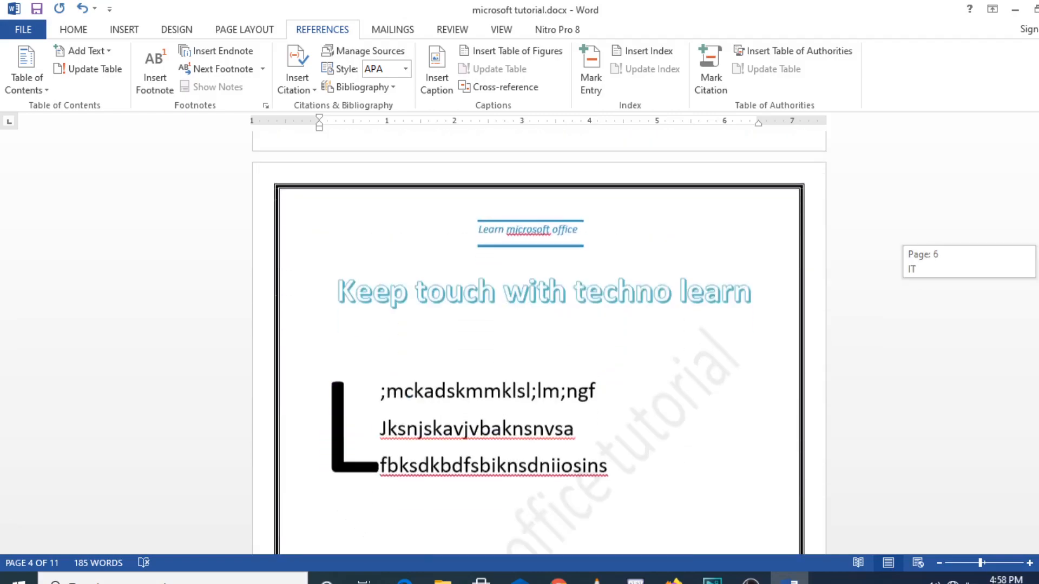
{"action": "scroll", "coordinate": [539, 342], "scroll_direction": "down", "scroll_amount": 20}
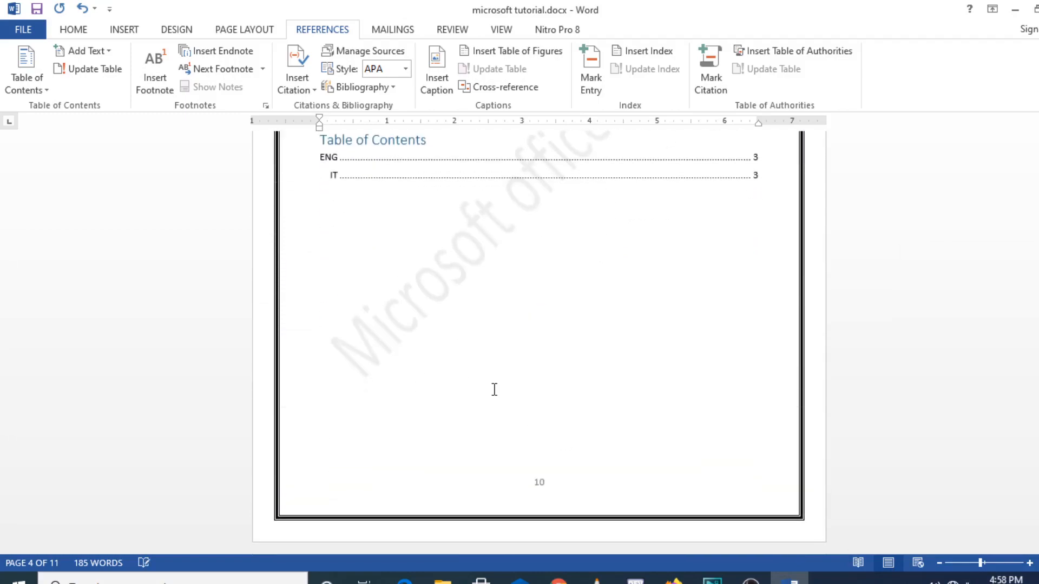
{"action": "left_click", "coordinate": [378, 172]}
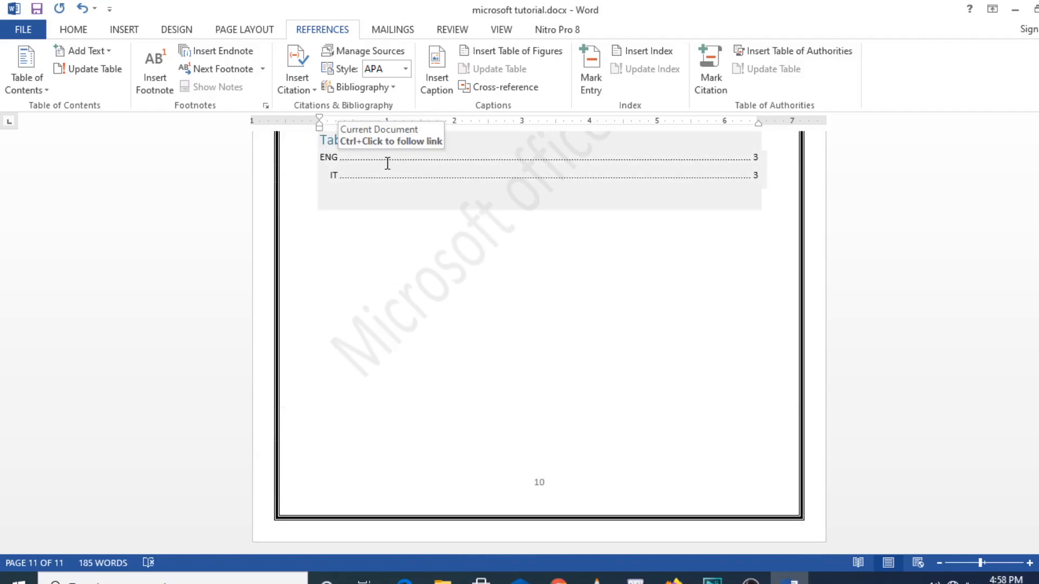
{"action": "left_click", "coordinate": [417, 178], "text": "ctrl"}
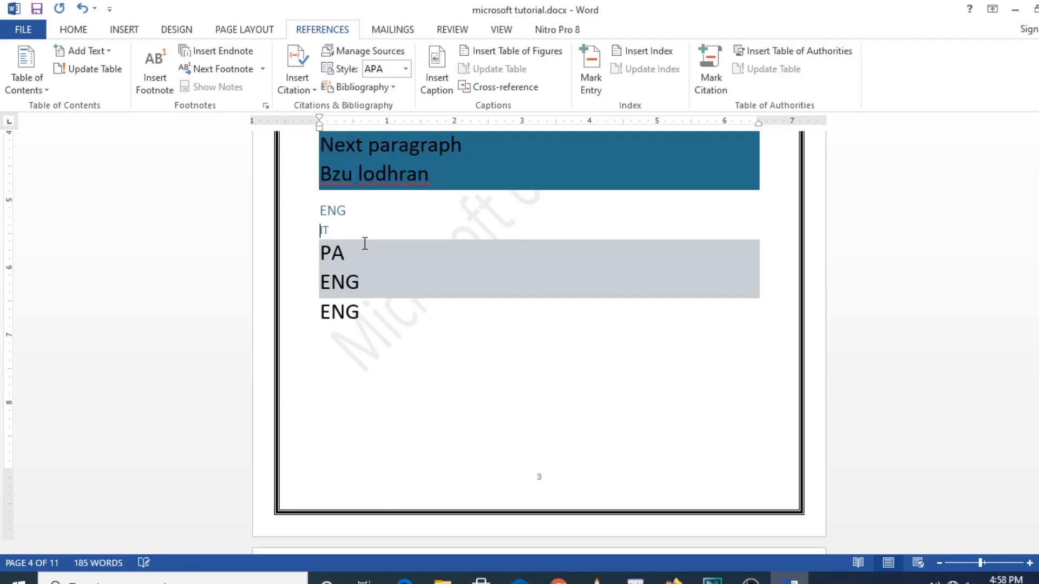
{"action": "left_click", "coordinate": [428, 313]}
Apply Heading 1 to the upper ENG line and Heading 2 to the lower ENG line
{"action": "left_click", "coordinate": [75, 30]}
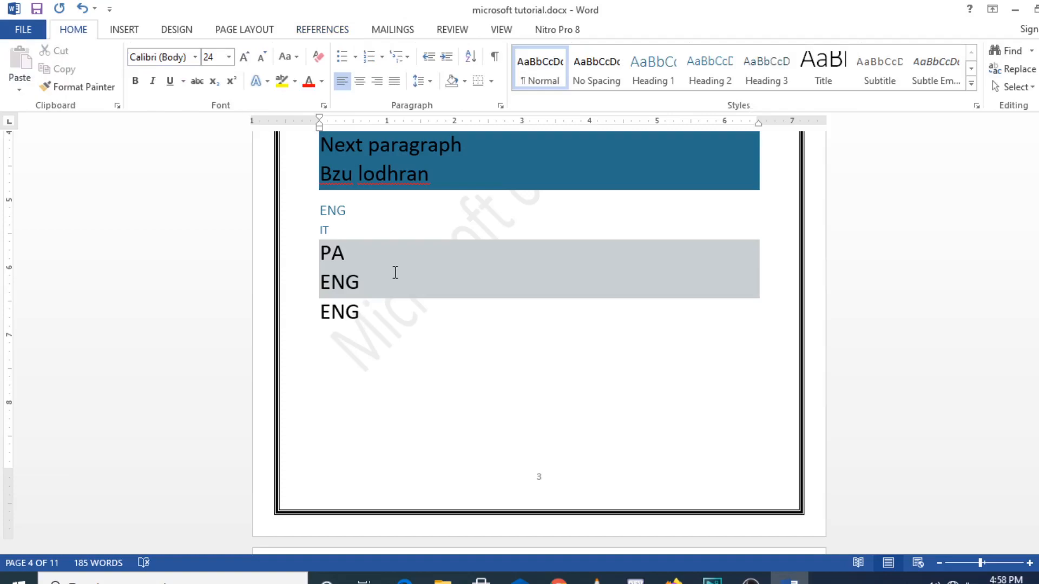
{"action": "left_click_drag", "start_coordinate": [366, 281], "coordinate": [324, 281]}
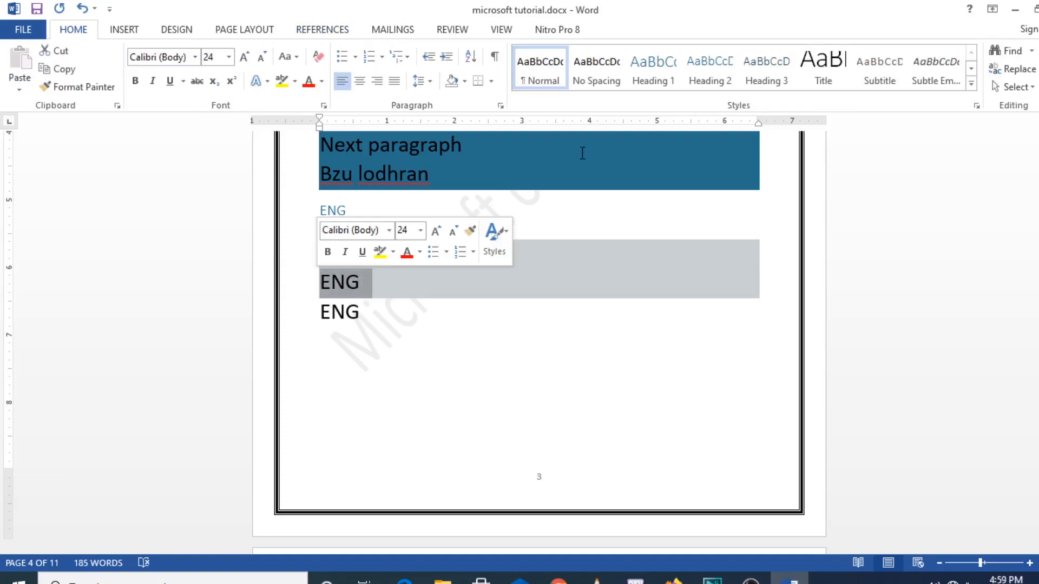
{"action": "left_click", "coordinate": [661, 74]}
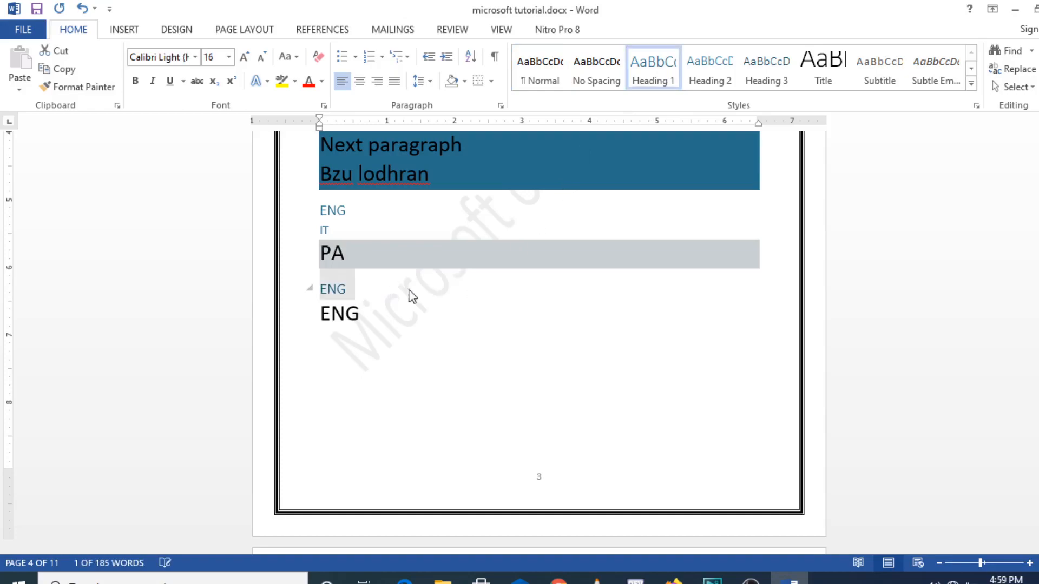
{"action": "left_click_drag", "start_coordinate": [364, 314], "coordinate": [318, 314]}
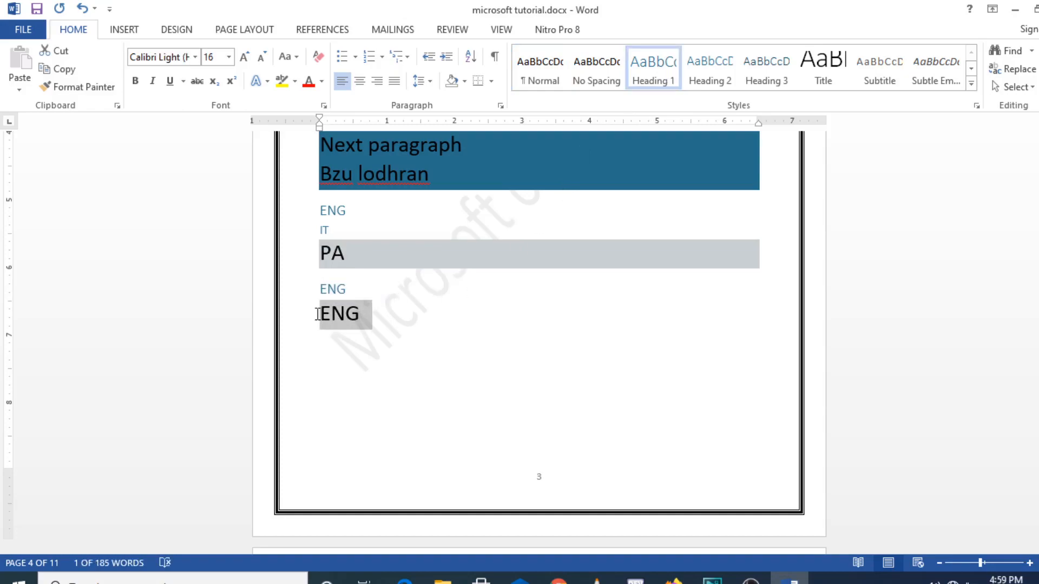
{"action": "left_click", "coordinate": [560, 271]}
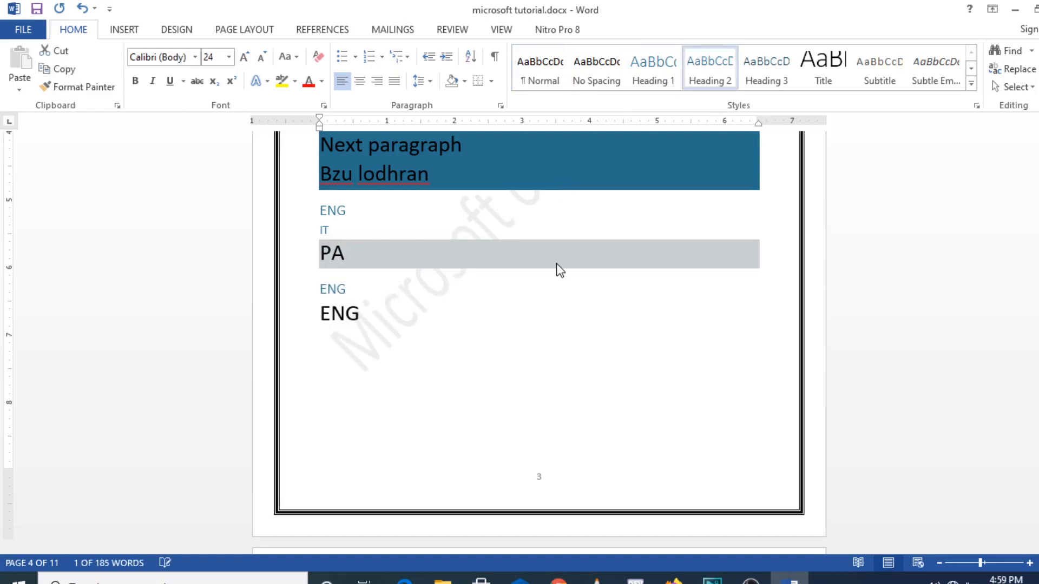
{"action": "double_click", "coordinate": [394, 314]}
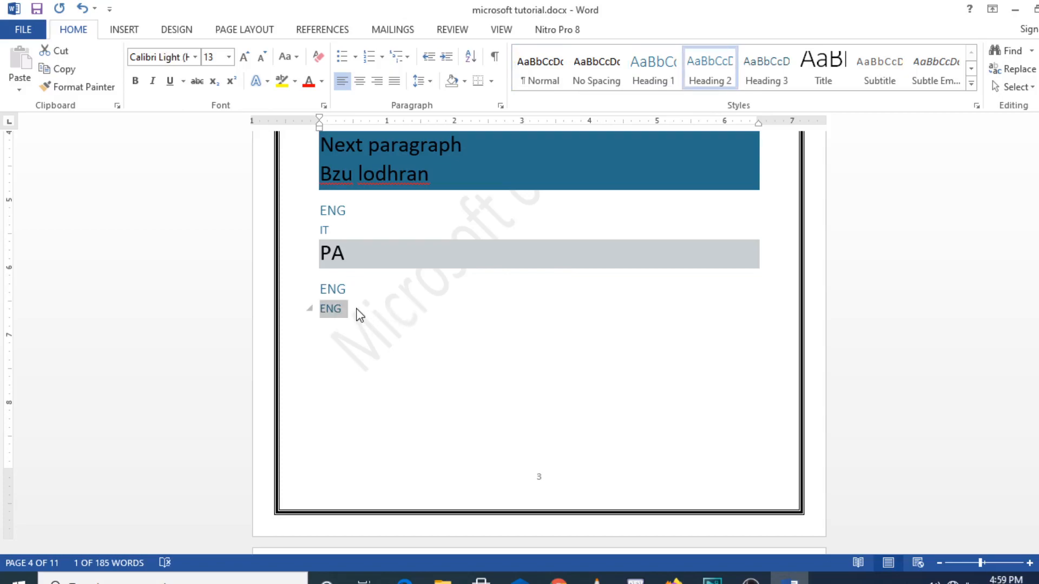
Add a new line 'abc' below the lower ENG line and style it Heading 3
{"action": "left_click", "coordinate": [357, 316]}
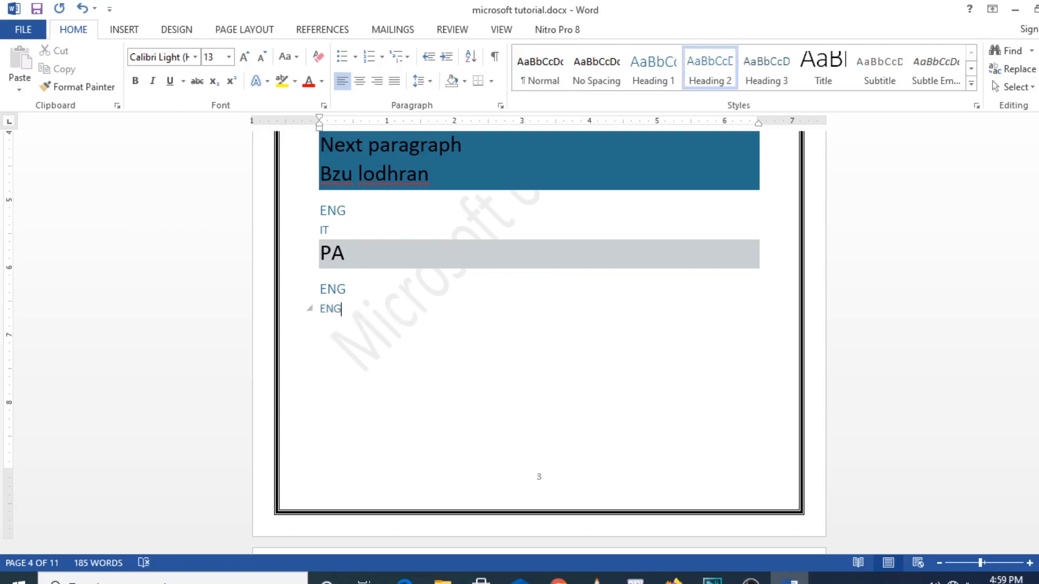
{"action": "key", "text": "Return"}
{"action": "type", "text": "abc"}
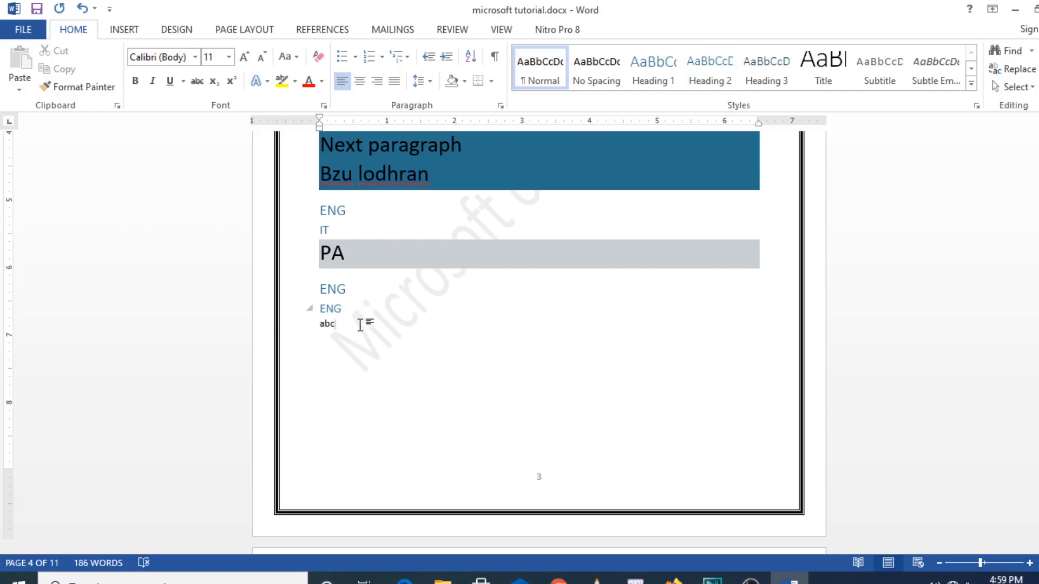
{"action": "left_click_drag", "start_coordinate": [336, 325], "coordinate": [315, 324]}
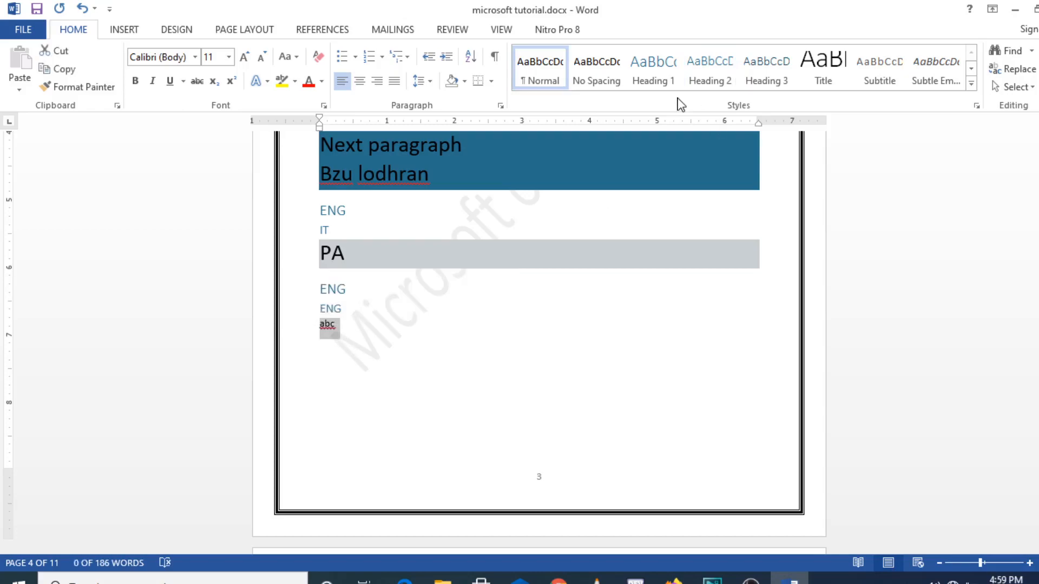
{"action": "left_click", "coordinate": [782, 81]}
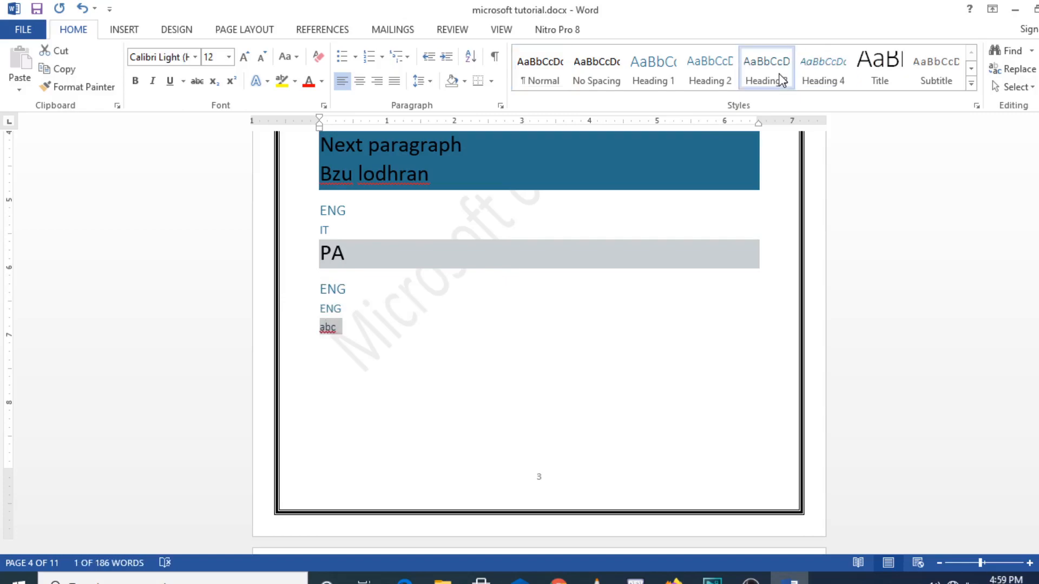
Update the table of contents, refreshing page numbers only
{"action": "left_click", "coordinate": [342, 31]}
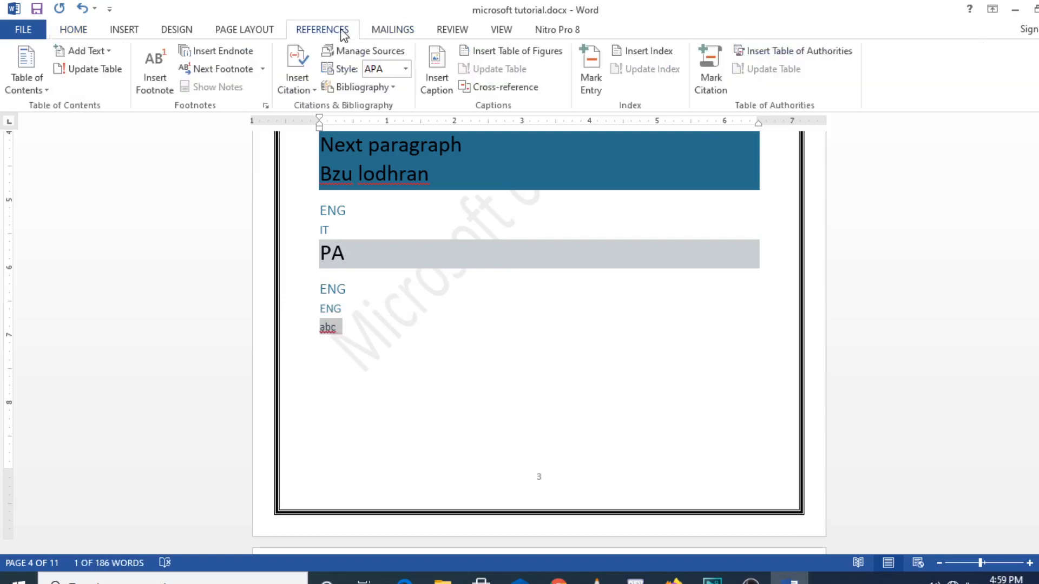
{"action": "left_click", "coordinate": [119, 70]}
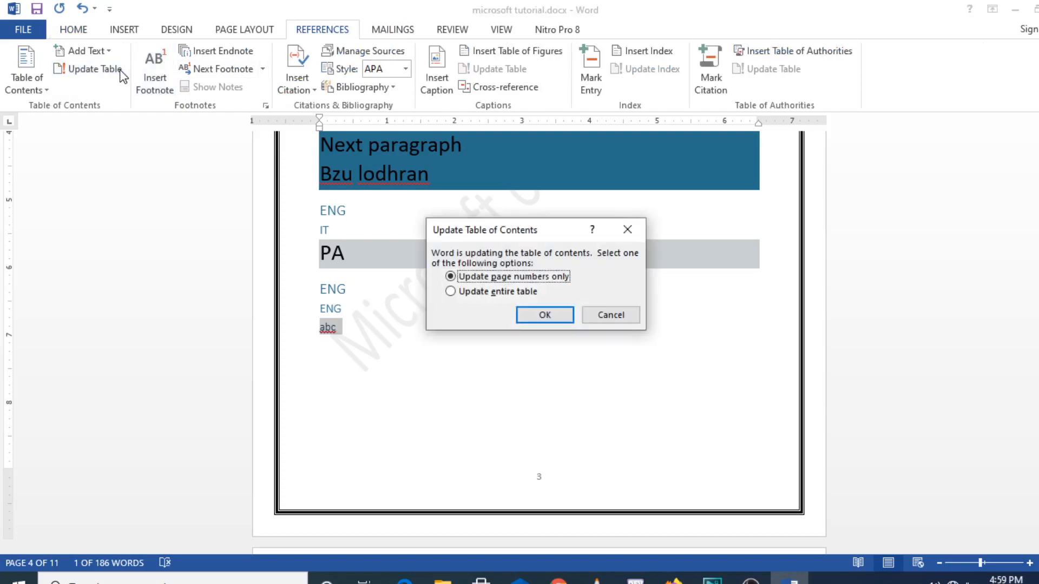
{"action": "left_click", "coordinate": [545, 308]}
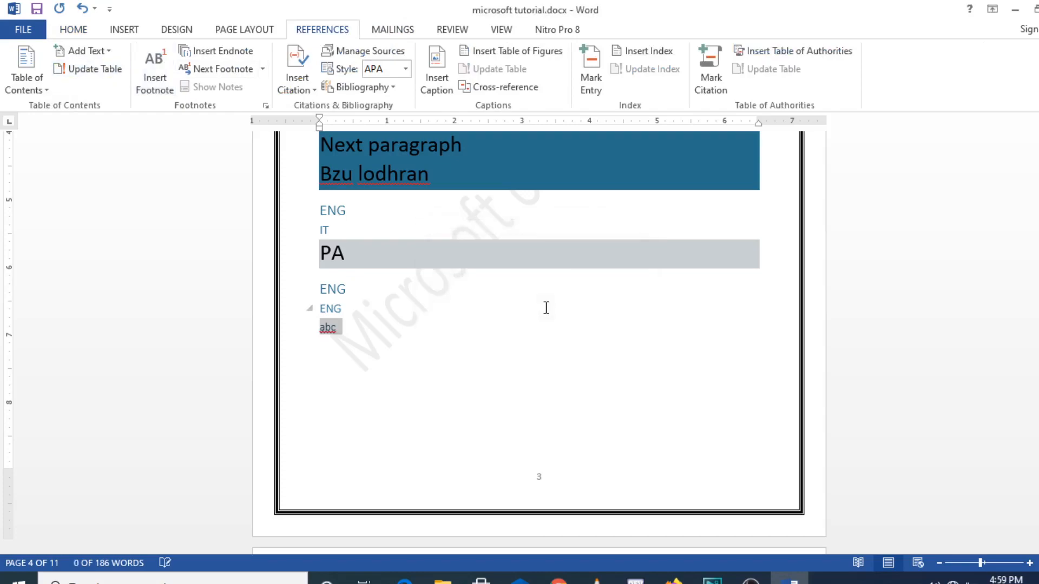
{"action": "left_click_drag", "start_coordinate": [1035, 254], "coordinate": [1035, 276]}
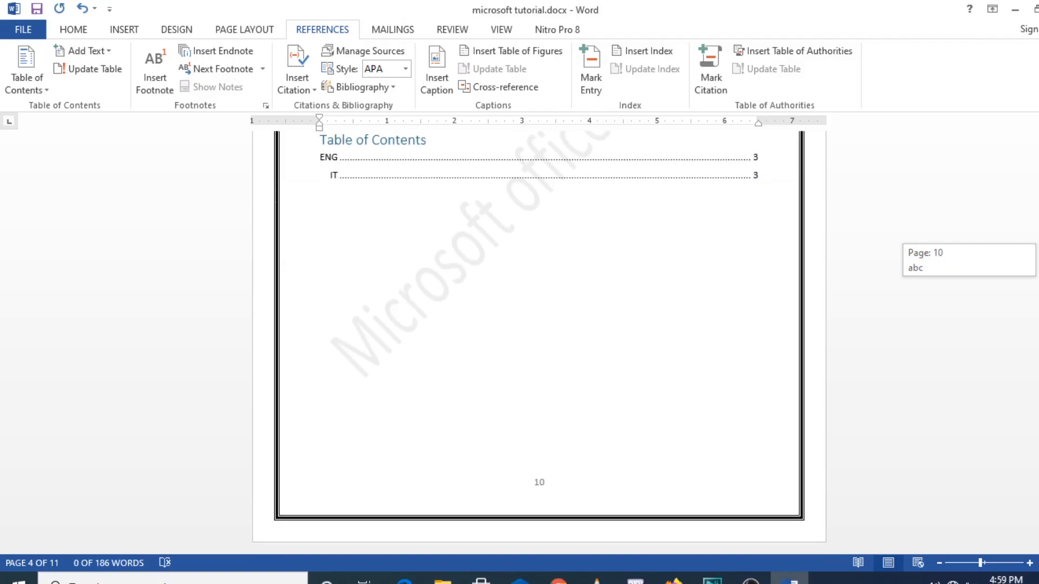
Replace the table of contents with Automatic Table 1, titled 'Contents'
{"action": "left_click", "coordinate": [380, 379]}
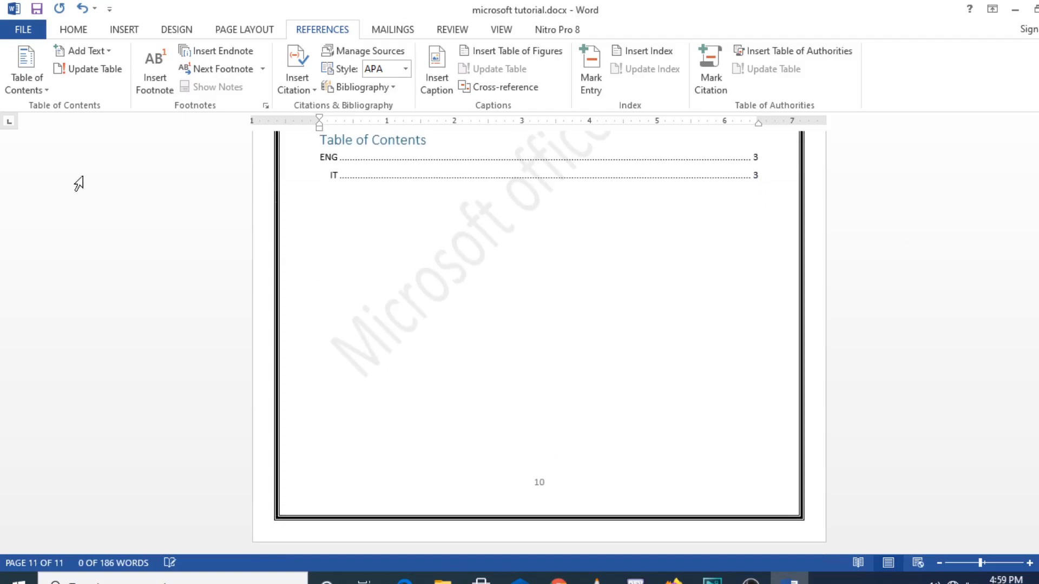
{"action": "left_click", "coordinate": [43, 91]}
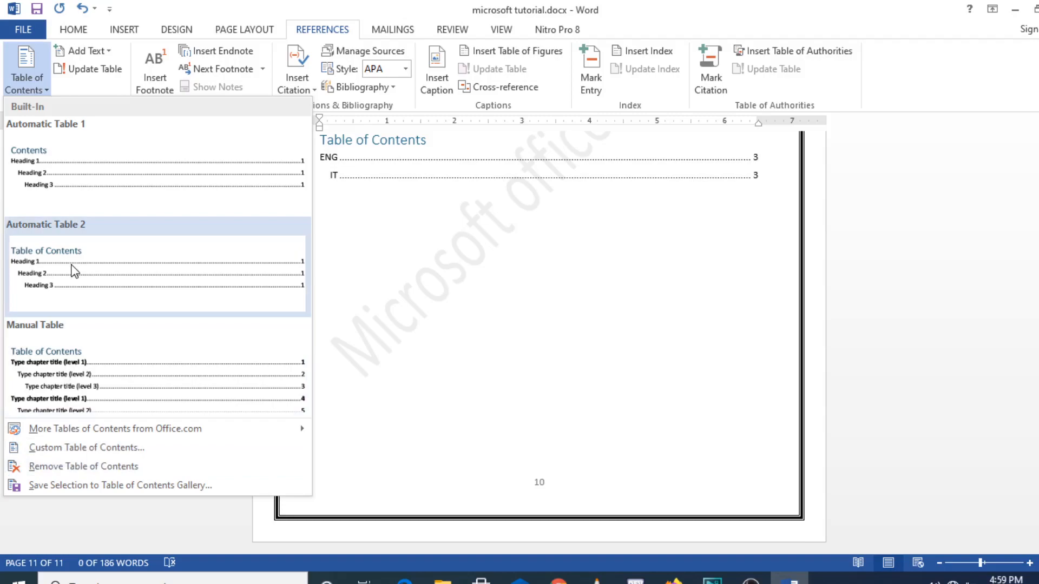
{"action": "left_click", "coordinate": [85, 186]}
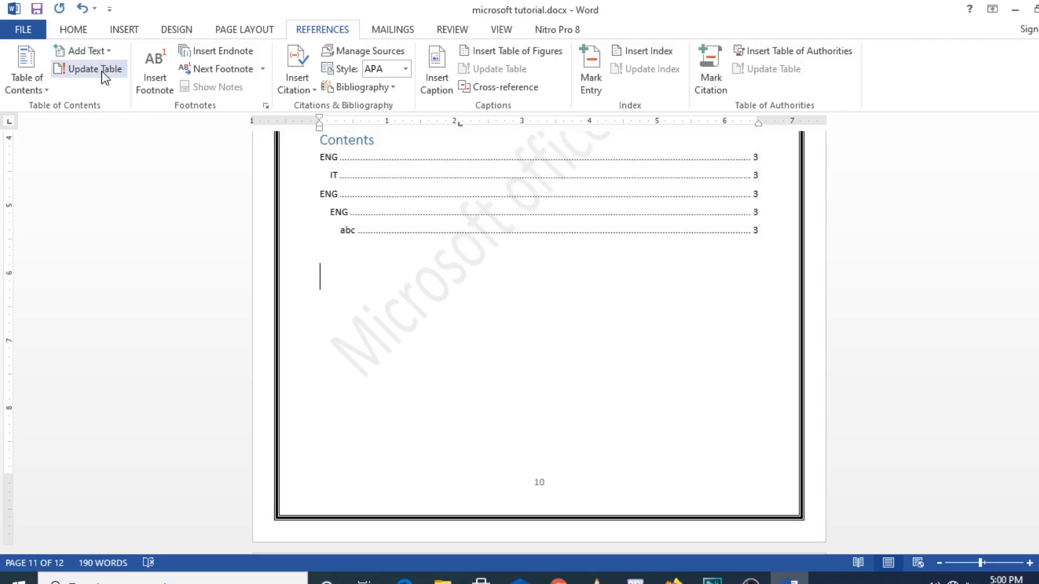
Rebuild the entire table so it lists ENG, IT, ENG, a sub-level ENG and abc
{"action": "left_click", "coordinate": [105, 70]}
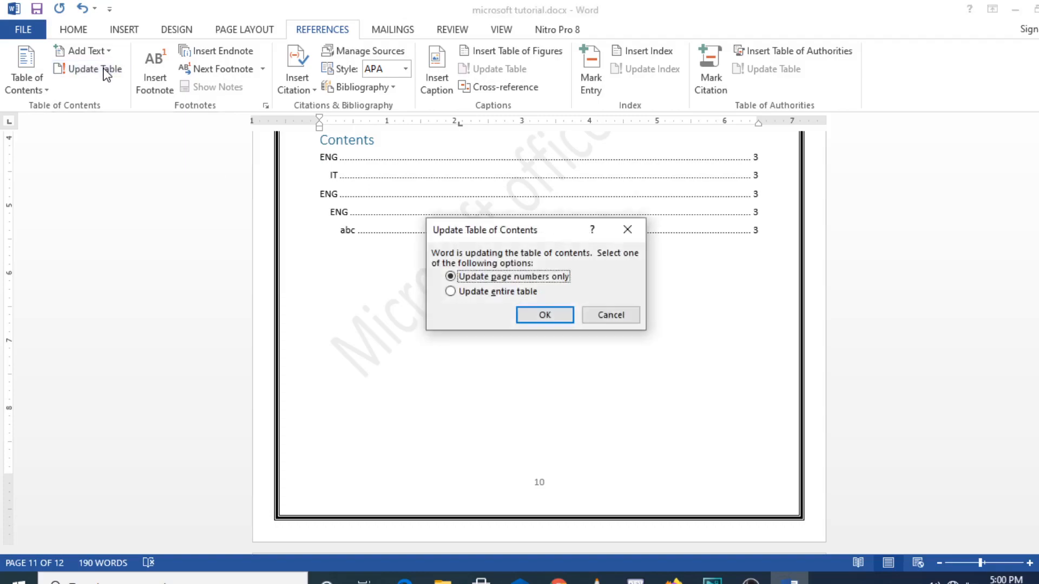
{"action": "left_click", "coordinate": [481, 292]}
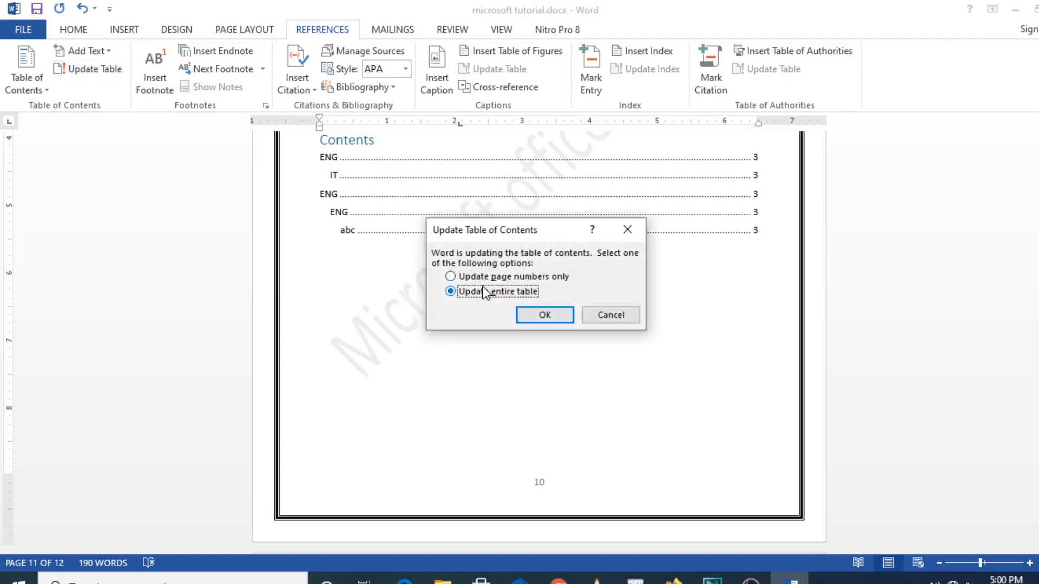
{"action": "left_click", "coordinate": [560, 316]}
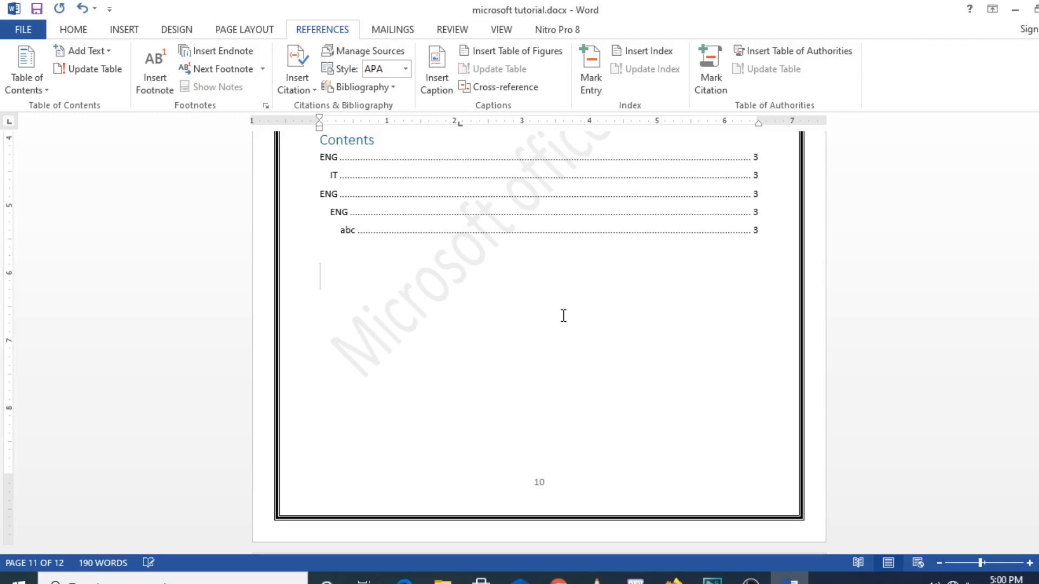
{"action": "left_click", "coordinate": [104, 50]}
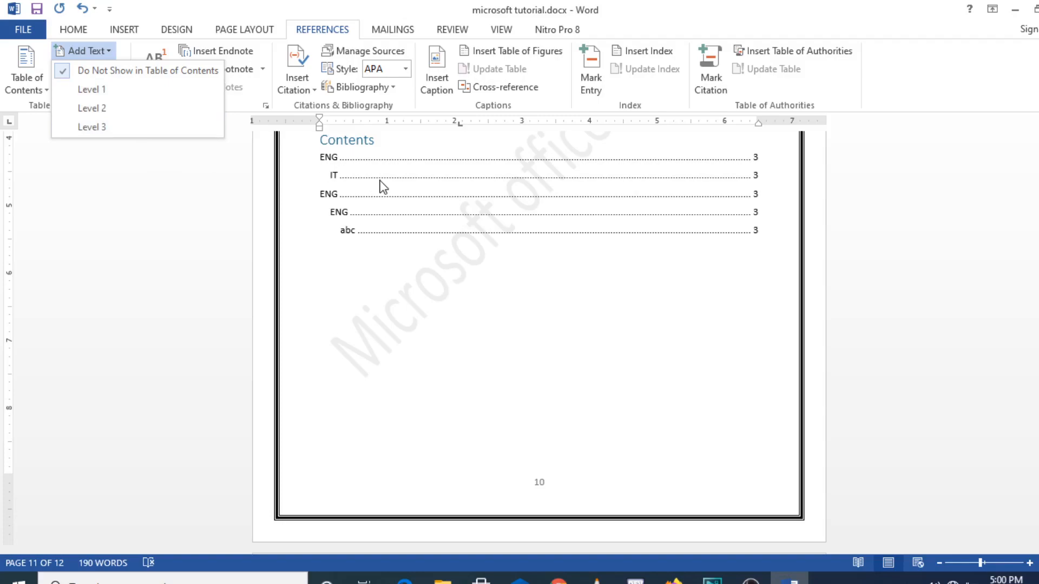
{"action": "left_click", "coordinate": [483, 162]}
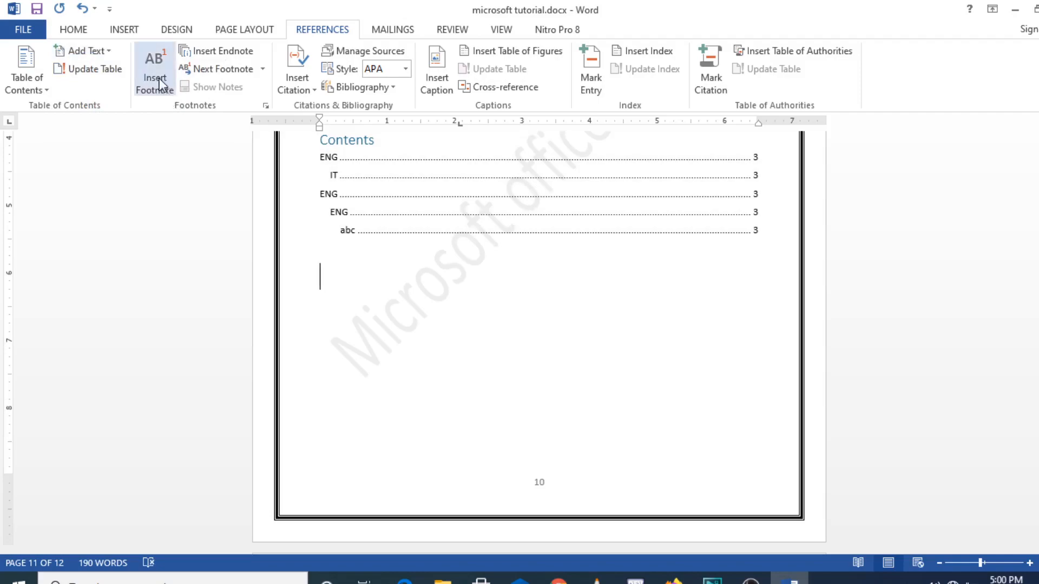
Insert footnote 1 with the text 'this is the first note'
{"action": "left_click", "coordinate": [159, 78]}
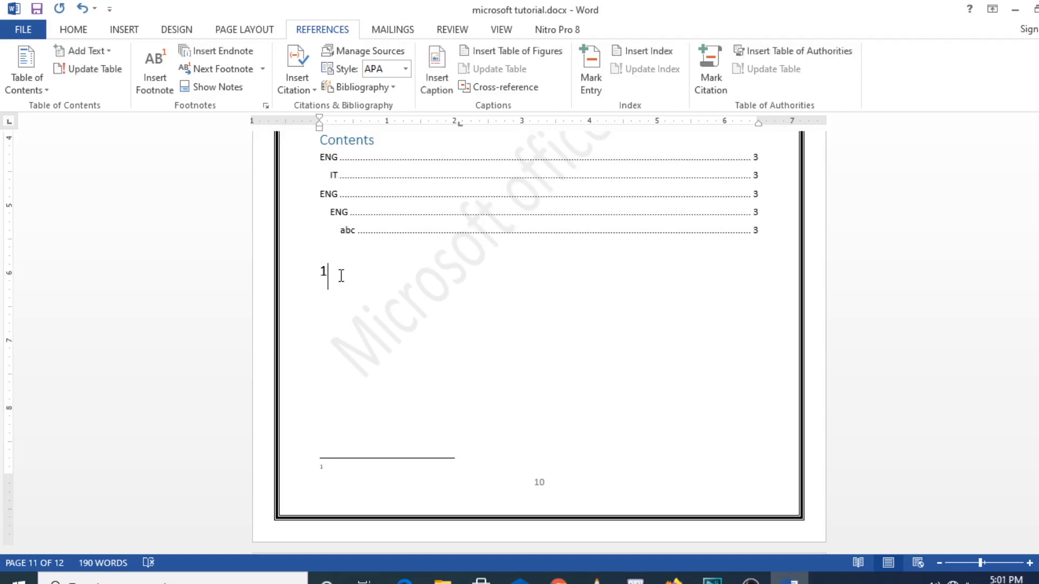
{"action": "left_click_drag", "start_coordinate": [341, 276], "coordinate": [317, 272]}
{"action": "left_click", "coordinate": [349, 282]}
{"action": "left_click", "coordinate": [330, 472]}
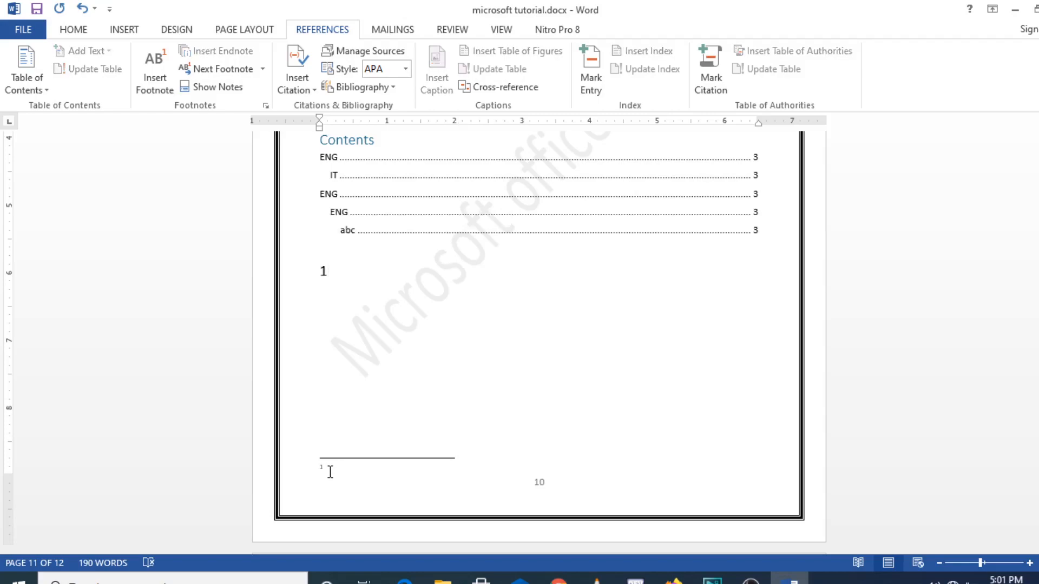
{"action": "type", "text": "this is the first note"}
Type the body lines 'lcsvllvs' and 'llsad;lc;ll;l' after the footnote mark
{"action": "left_click", "coordinate": [344, 272]}
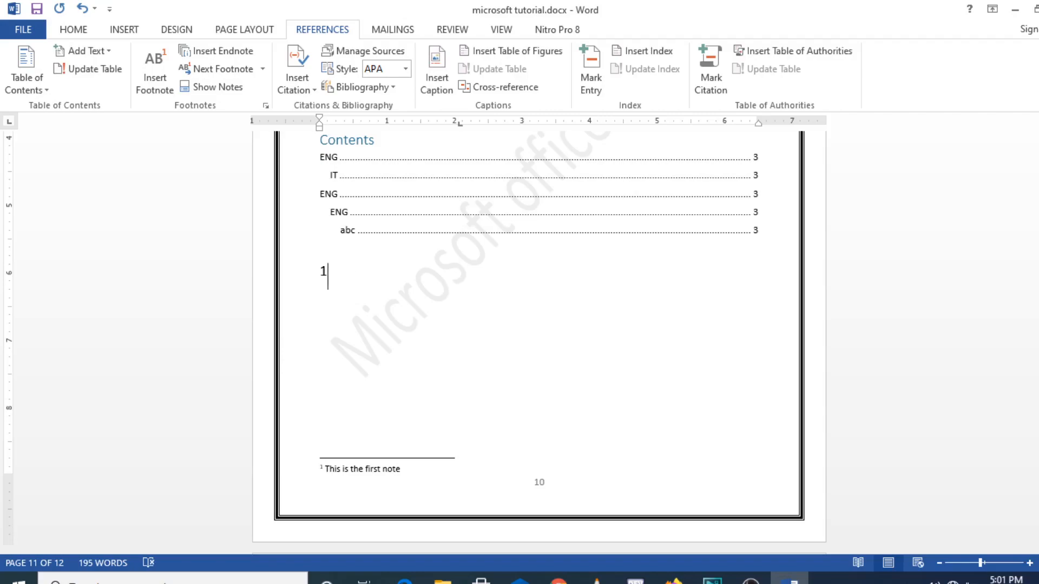
{"action": "type", "text": "lcsvllvs"}
{"action": "key", "text": "Return"}
{"action": "left_click", "coordinate": [326, 270]}
{"action": "left_click", "coordinate": [389, 362]}
{"action": "type", "text": "llsad;lc;ll;l"}
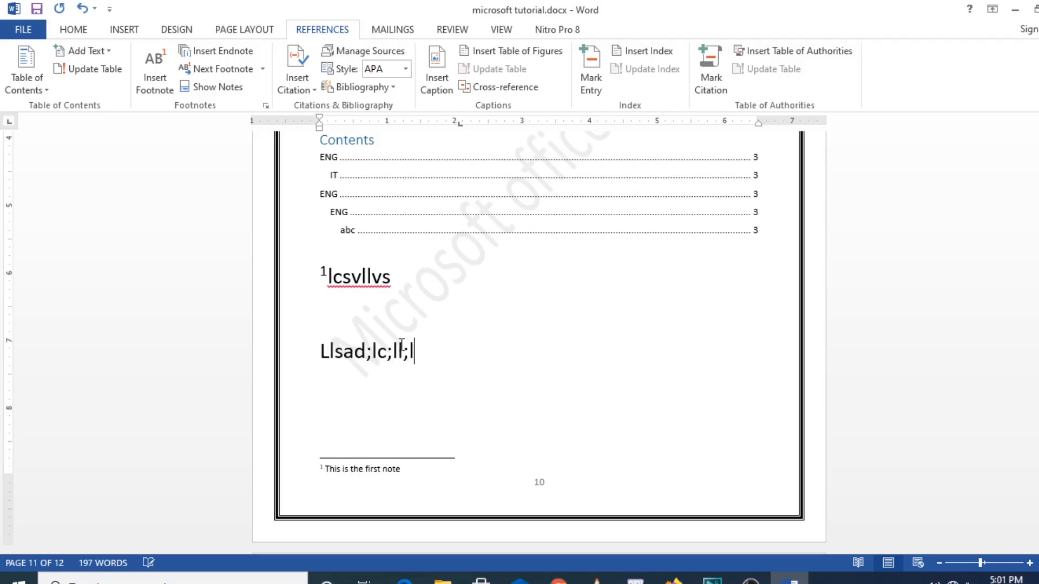
Add footnote 2 after 'llsad;lc;ll;l' with the text 'second note'
{"action": "left_click", "coordinate": [156, 85]}
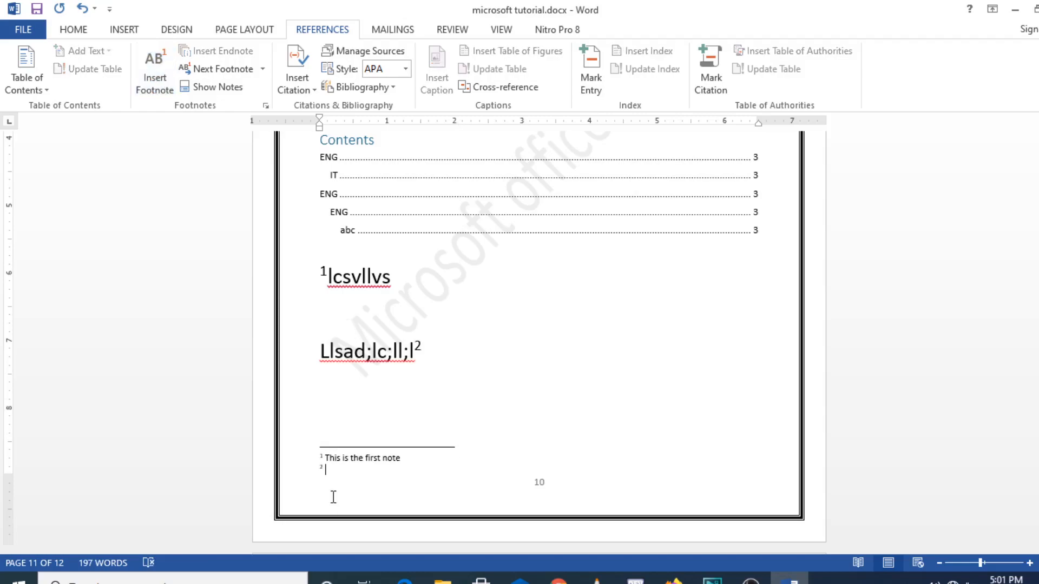
{"action": "type", "text": "akl"}
{"action": "key", "text": "BackSpace"}
{"action": "key", "text": "BackSpace"}
{"action": "key", "text": "BackSpace"}
{"action": "type", "text": "second note"}
Look at the Next Footnote options and Show Notes, then add an empty line after Llsad;lc;ll;l
{"action": "left_click", "coordinate": [263, 70]}
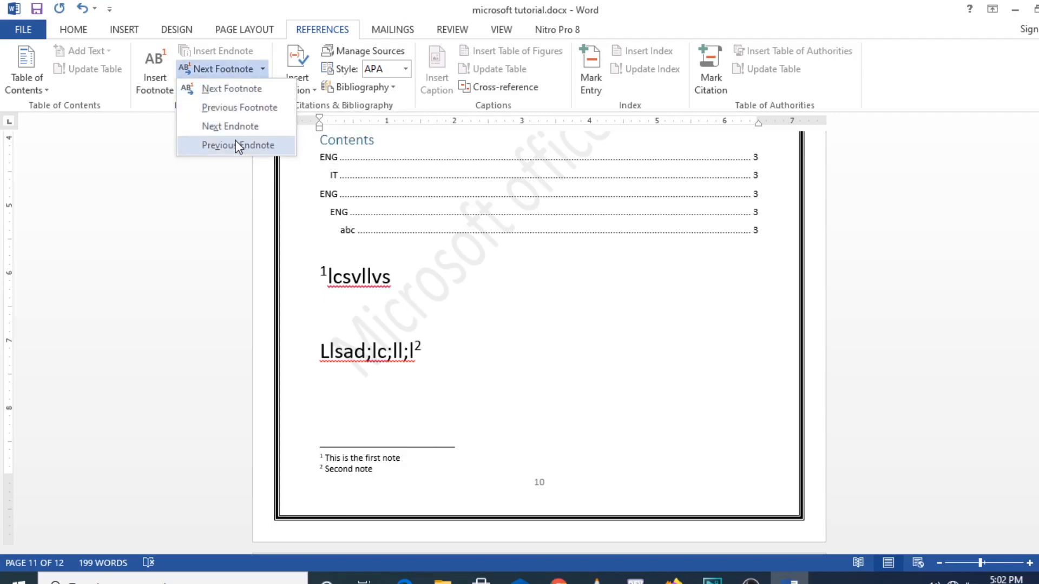
{"action": "left_click", "coordinate": [489, 373]}
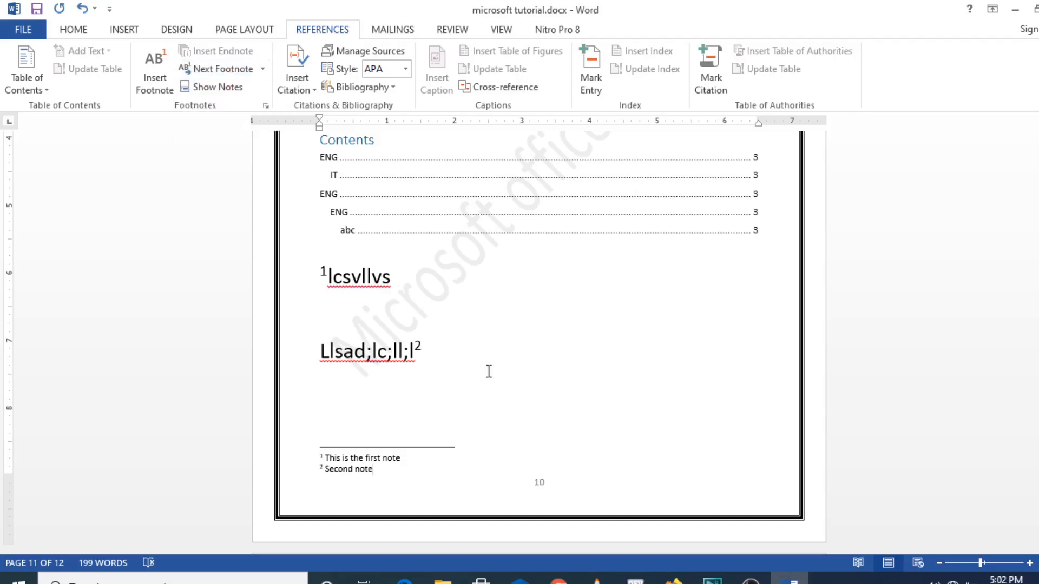
{"action": "left_click", "coordinate": [230, 96]}
{"action": "key", "text": "Return"}
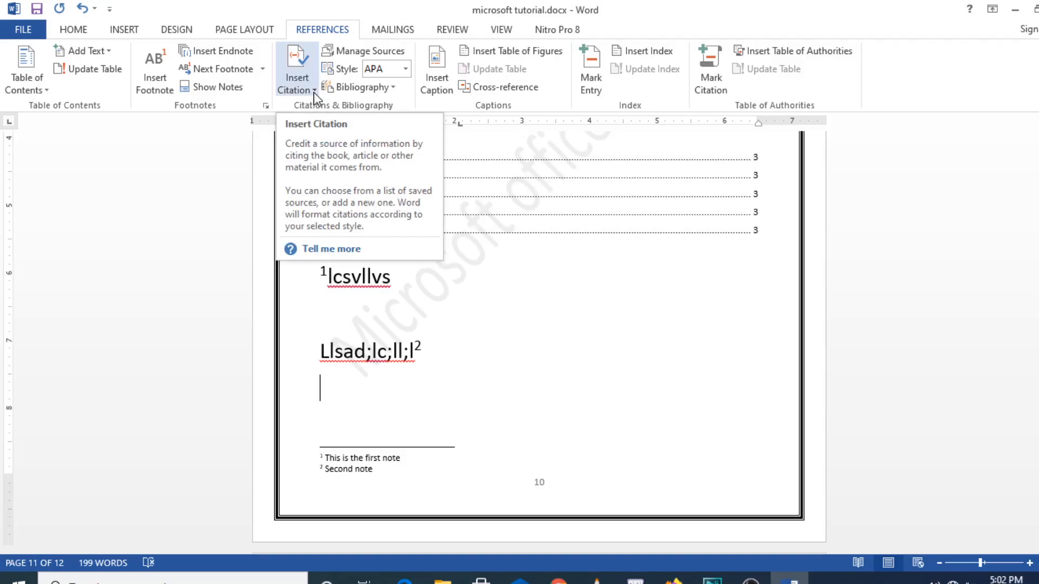
Insert a placeholder citation named 'bigdata' and type 'klqfkk' right after it
{"action": "left_click", "coordinate": [315, 93]}
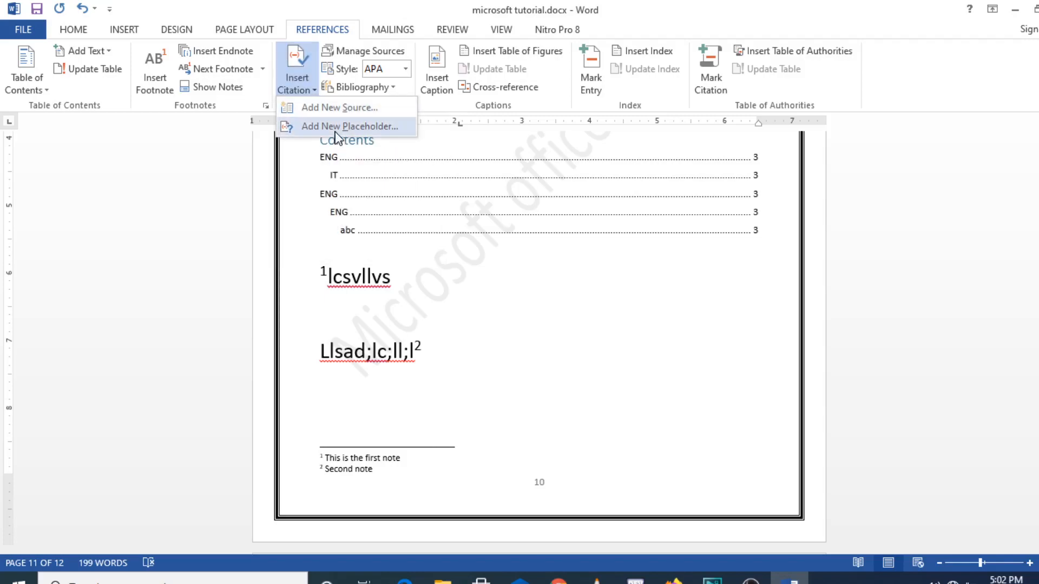
{"action": "left_click", "coordinate": [333, 125]}
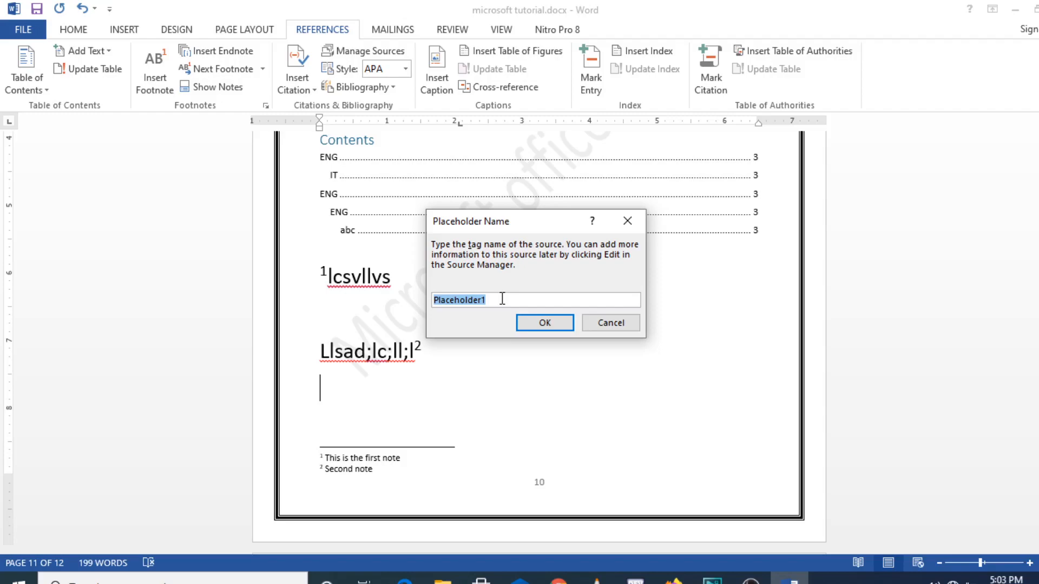
{"action": "type", "text": "mu"}
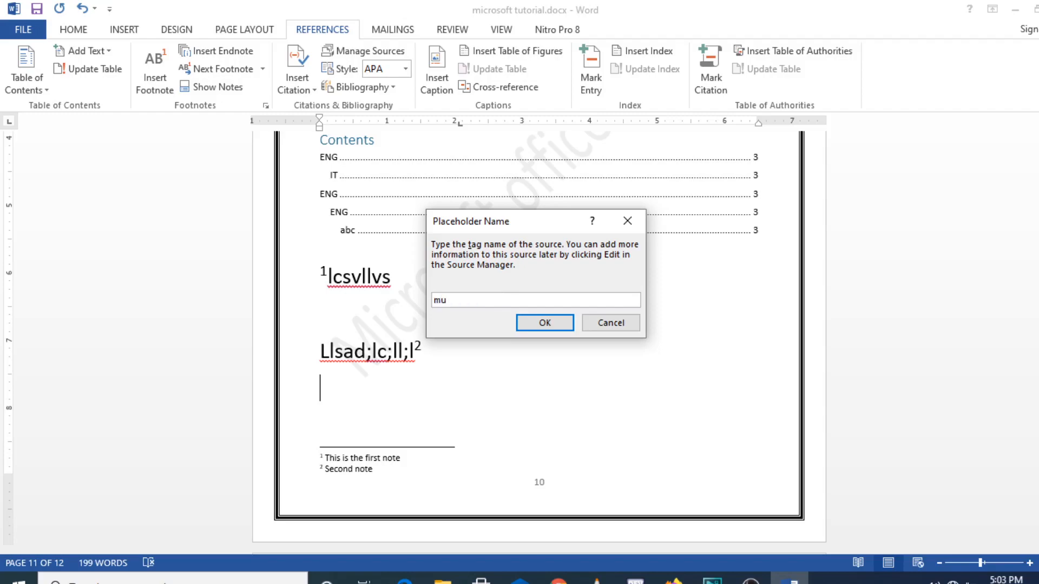
{"action": "type", "text": "zami"}
{"action": "key", "text": "BackSpace"}
{"action": "key", "text": "BackSpace"}
{"action": "key", "text": "BackSpace"}
{"action": "key", "text": "BackSpace"}
{"action": "key", "text": "BackSpace"}
{"action": "key", "text": "BackSpace"}
{"action": "type", "text": "big"}
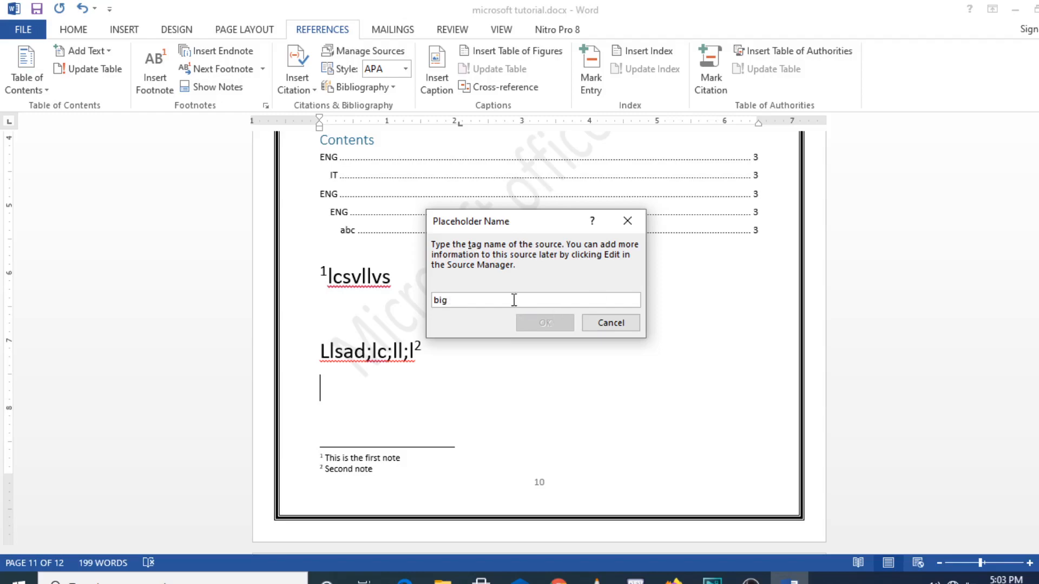
{"action": "key", "text": "BackSpace"}
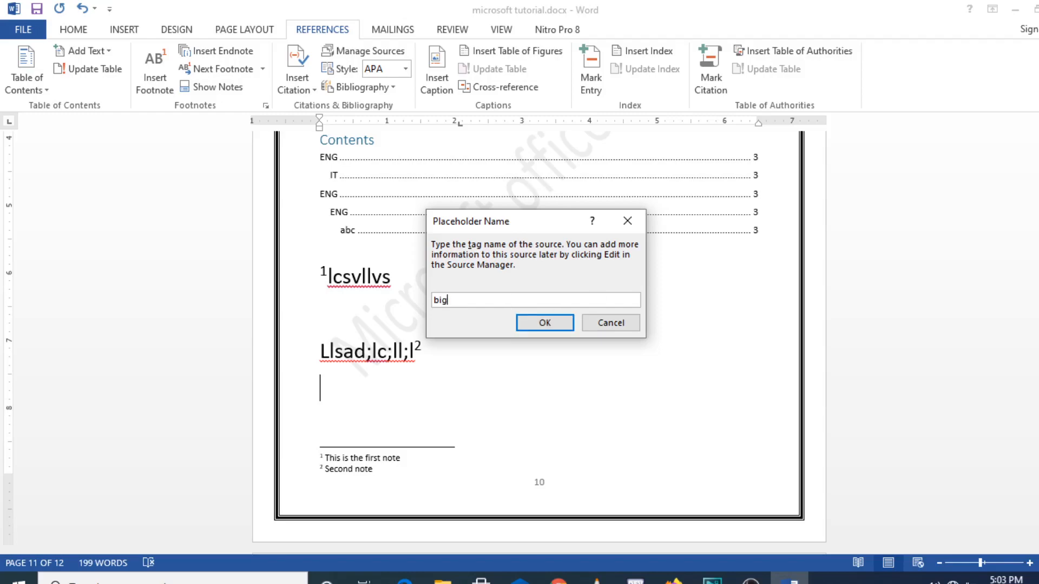
{"action": "type", "text": "data"}
{"action": "left_click", "coordinate": [543, 329]}
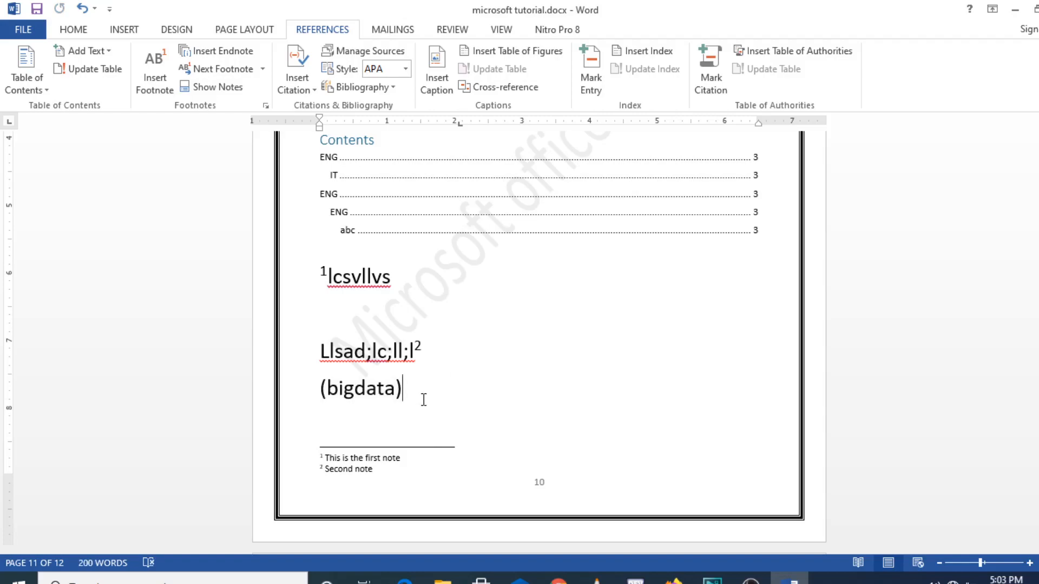
{"action": "type", "text": "klqfkk"}
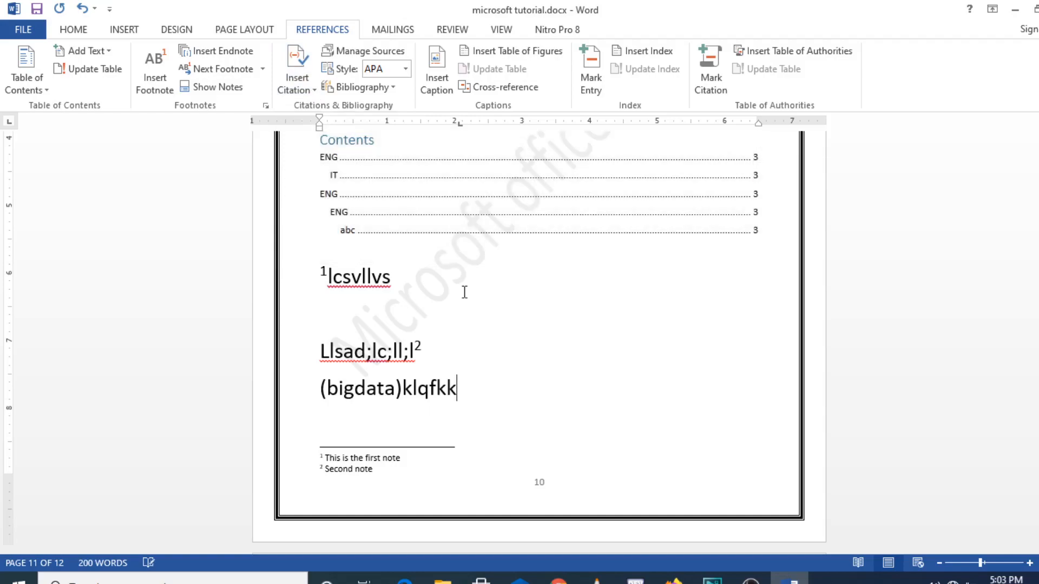
{"action": "left_click", "coordinate": [316, 90]}
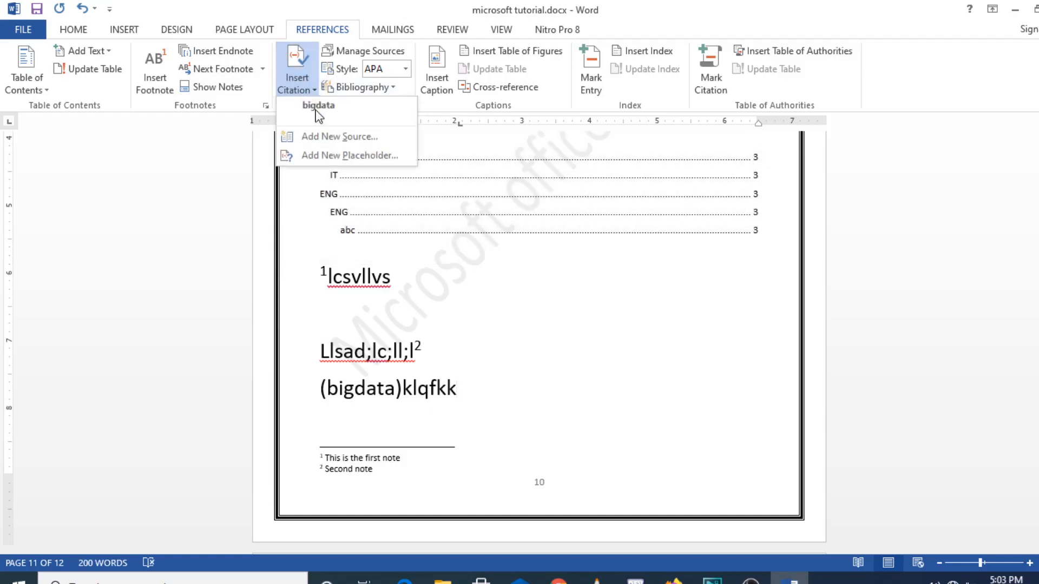
Begin a new source, view the source types, cancel it, and jump to the end of the document
{"action": "left_click", "coordinate": [347, 137]}
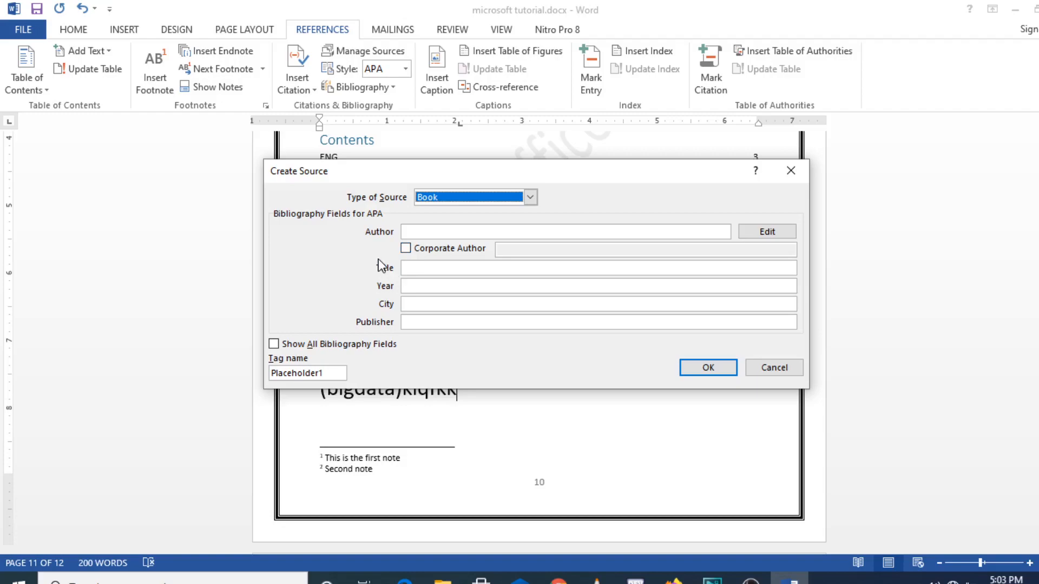
{"action": "left_click", "coordinate": [531, 197]}
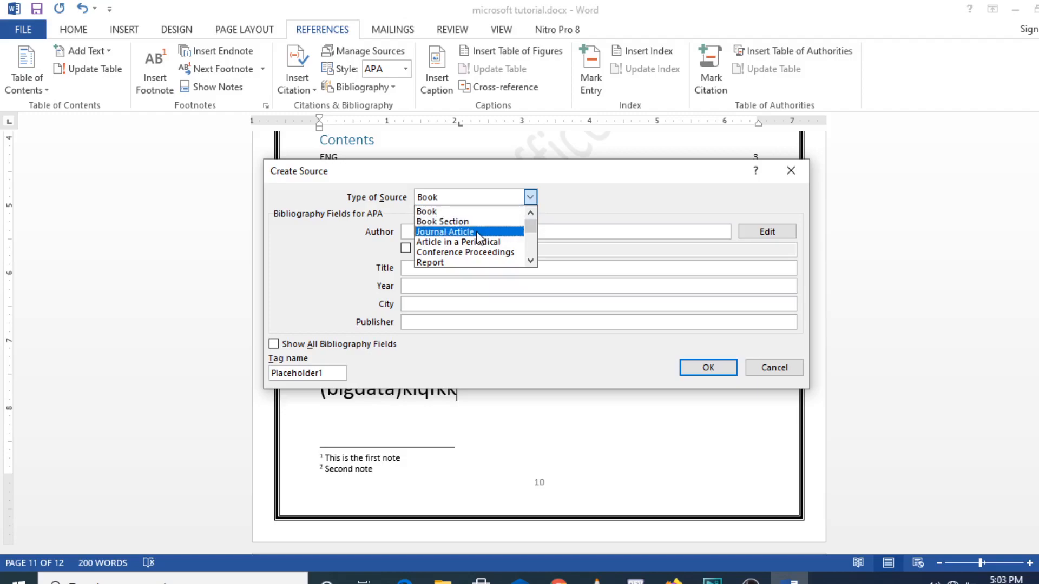
{"action": "left_click", "coordinate": [775, 373]}
{"action": "left_click", "coordinate": [775, 373]}
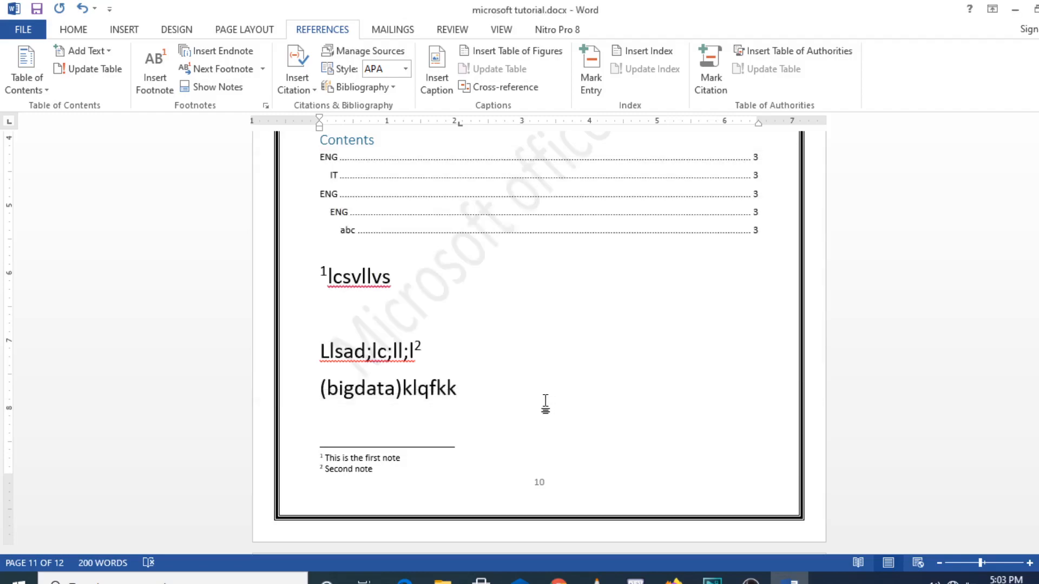
{"action": "key", "text": "Down"}
{"action": "key", "text": "Down"}
{"action": "key", "text": "Down"}
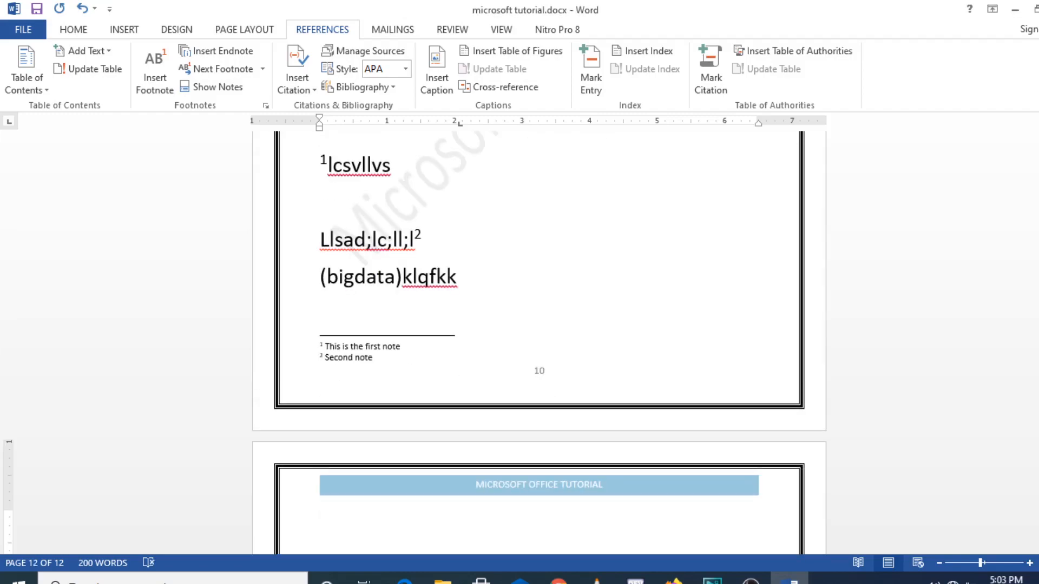
Create a new Journal Article source and enter the author's name as a personal author
{"action": "left_click", "coordinate": [316, 90]}
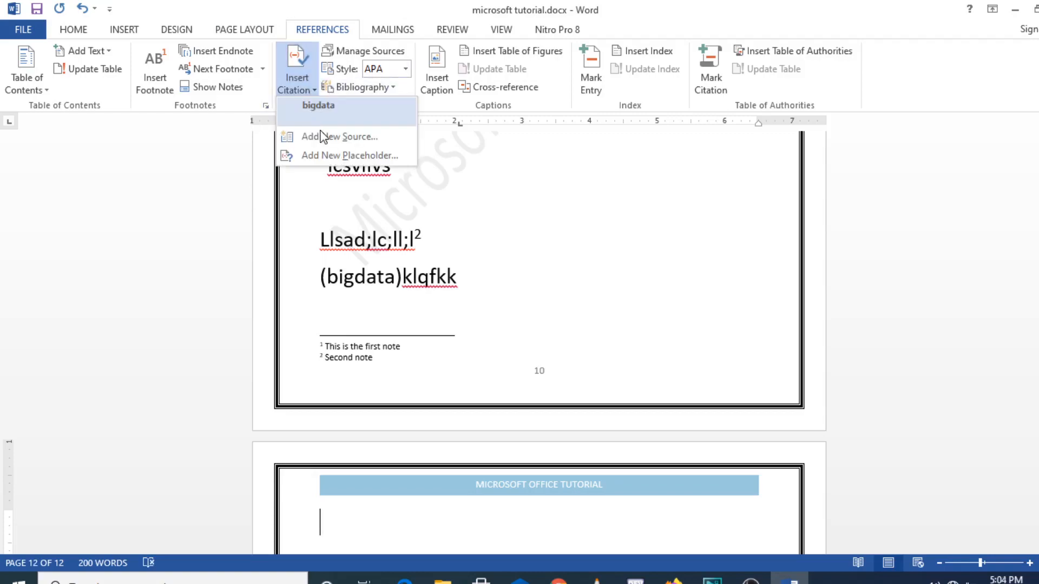
{"action": "left_click", "coordinate": [323, 137]}
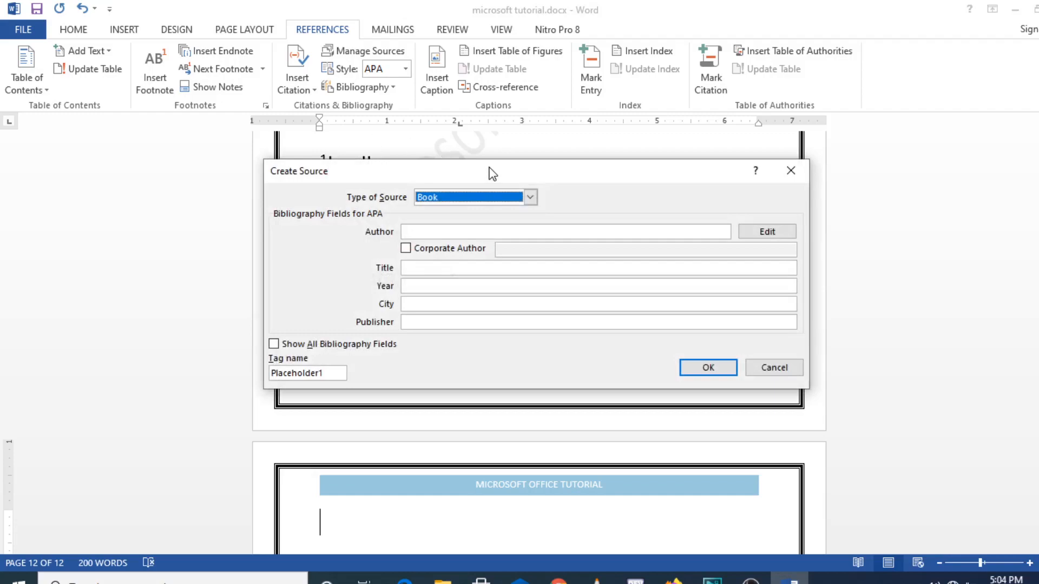
{"action": "left_click", "coordinate": [529, 199]}
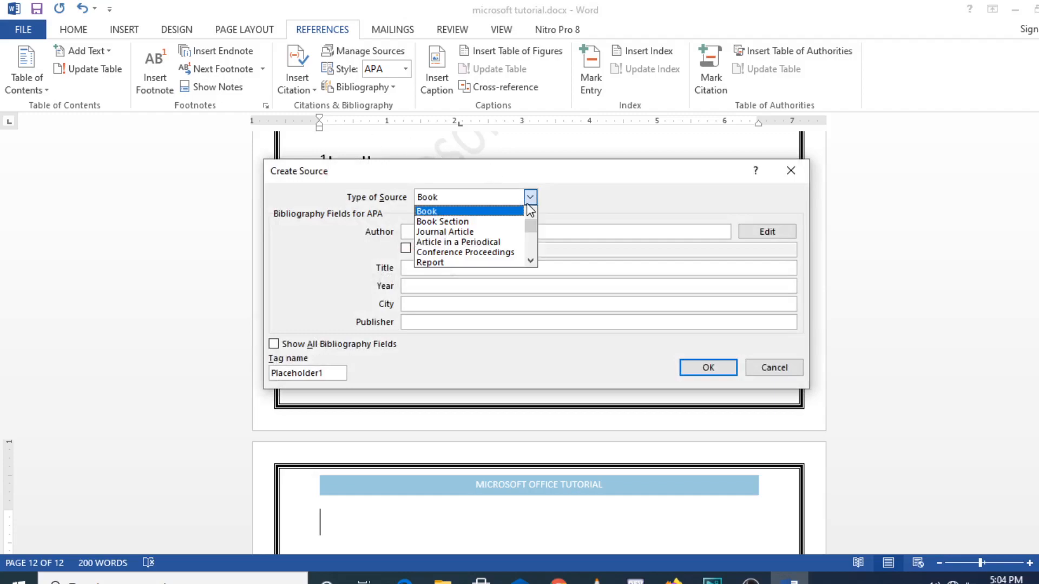
{"action": "left_click", "coordinate": [487, 236]}
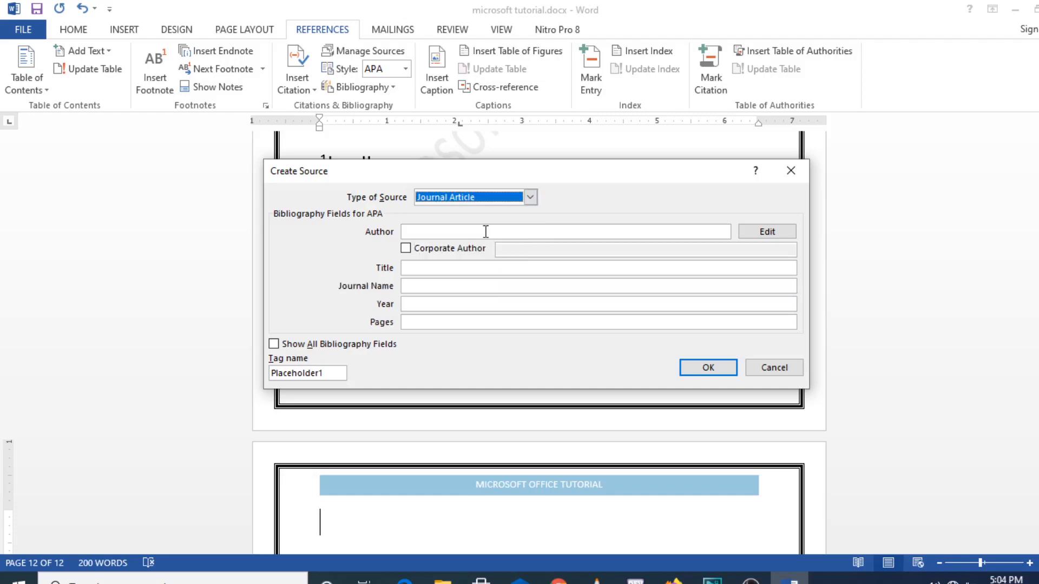
{"action": "left_click", "coordinate": [425, 230]}
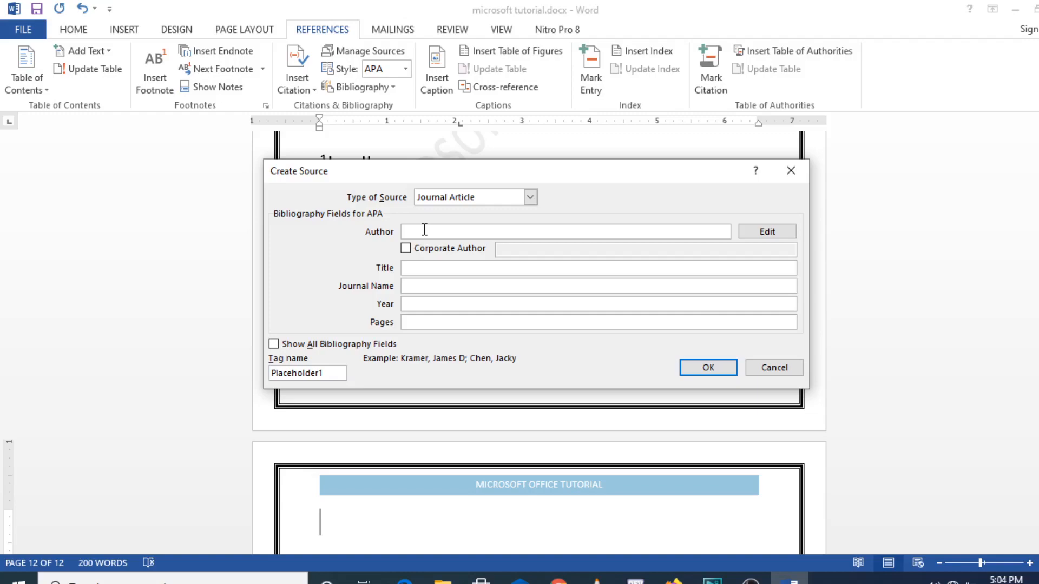
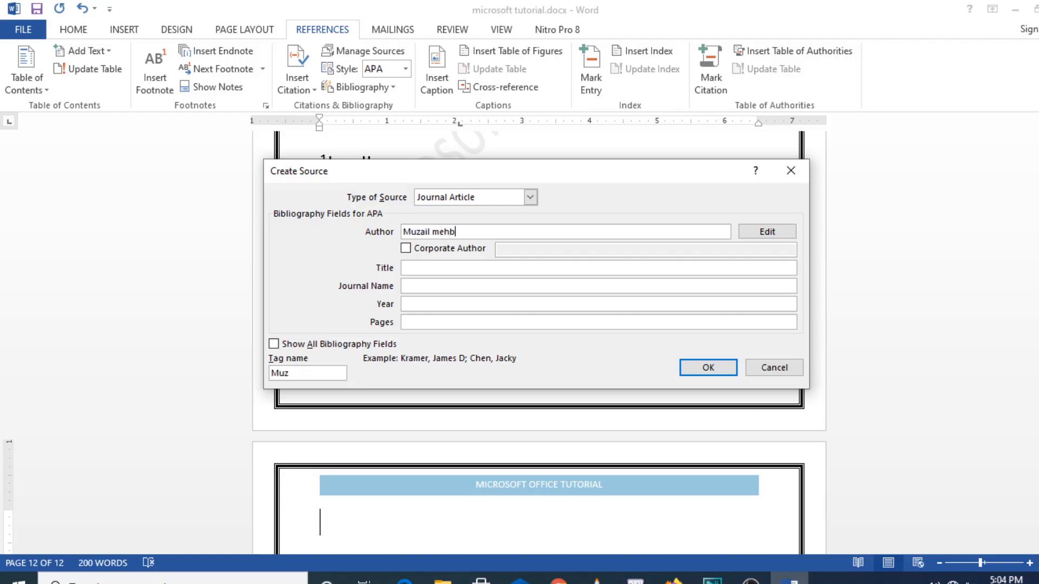
{"action": "left_click", "coordinate": [406, 248]}
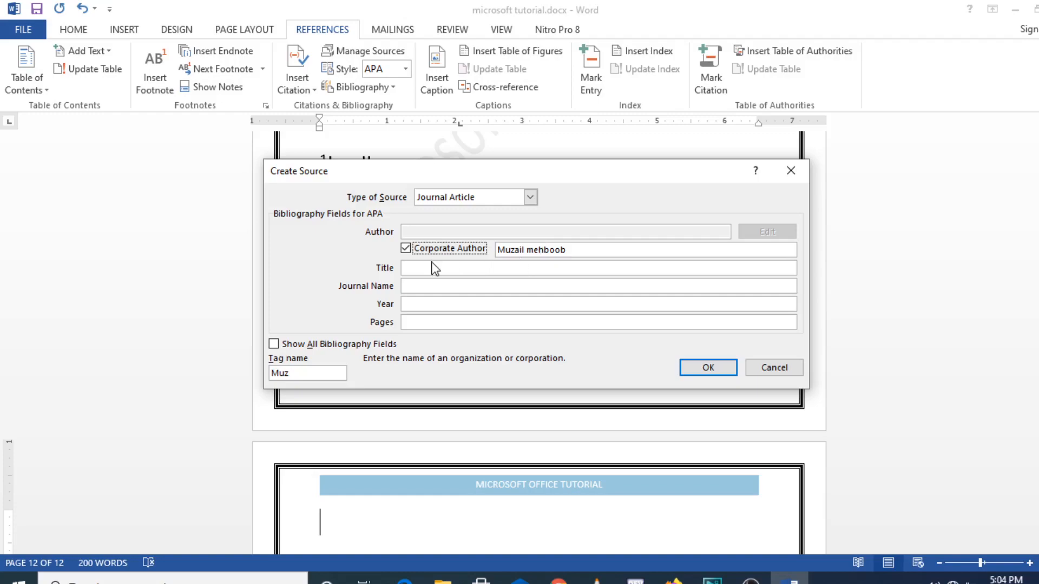
{"action": "left_click", "coordinate": [406, 249]}
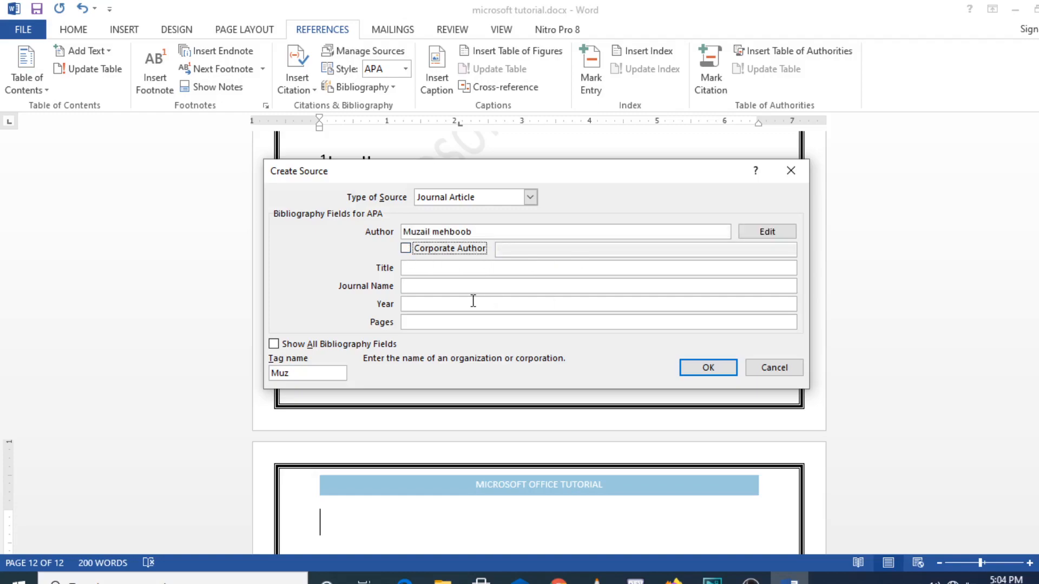
Enter title 'bid data analysis', journal 'international sdvjsjkjk', year 2016, pages 5, and insert the citation
{"action": "left_click", "coordinate": [452, 268]}
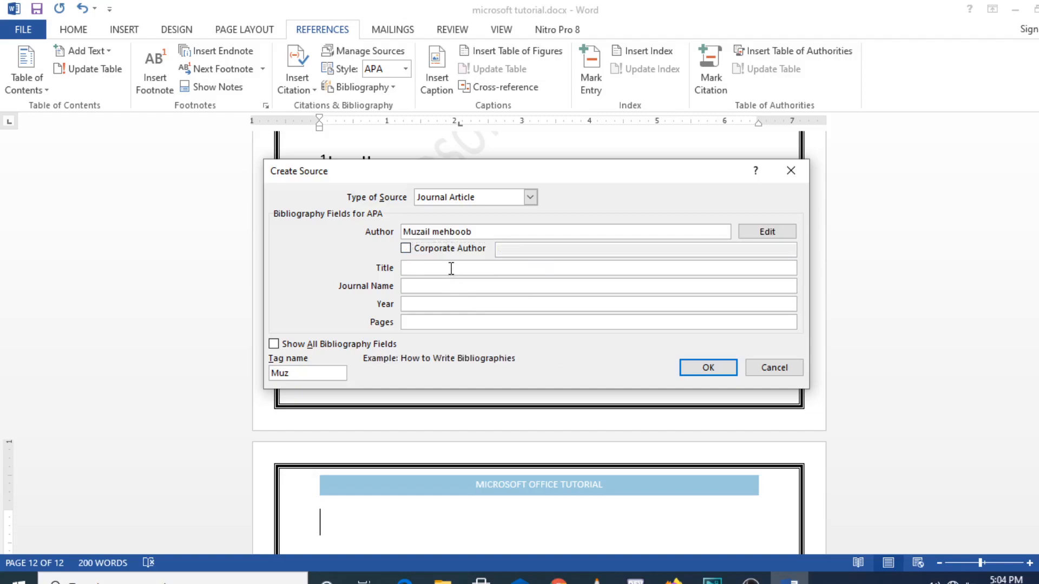
{"action": "type", "text": "bid data analysis"}
{"action": "left_click", "coordinate": [419, 286]}
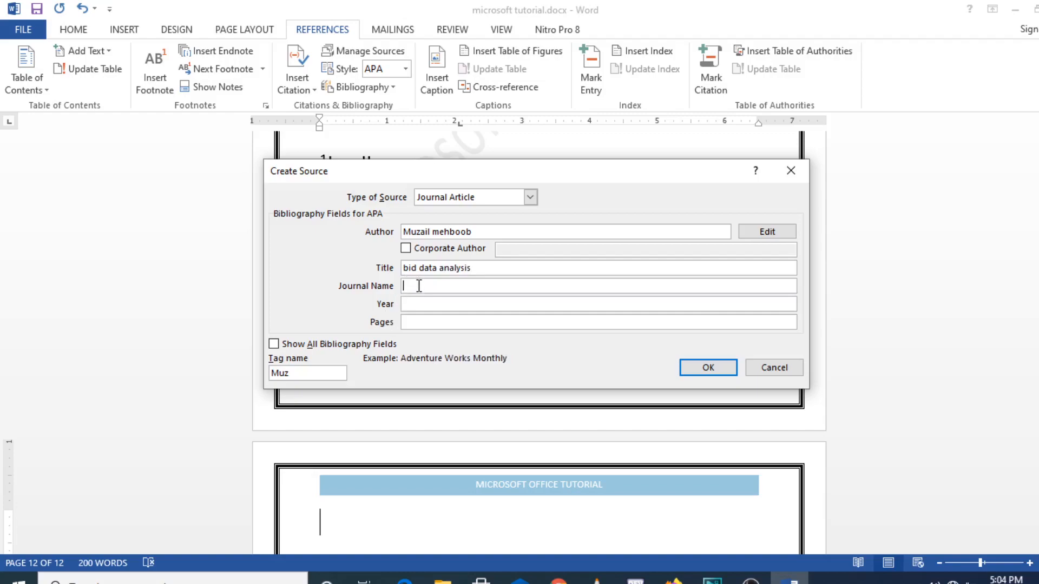
{"action": "type", "text": "international sdvjsjkjk"}
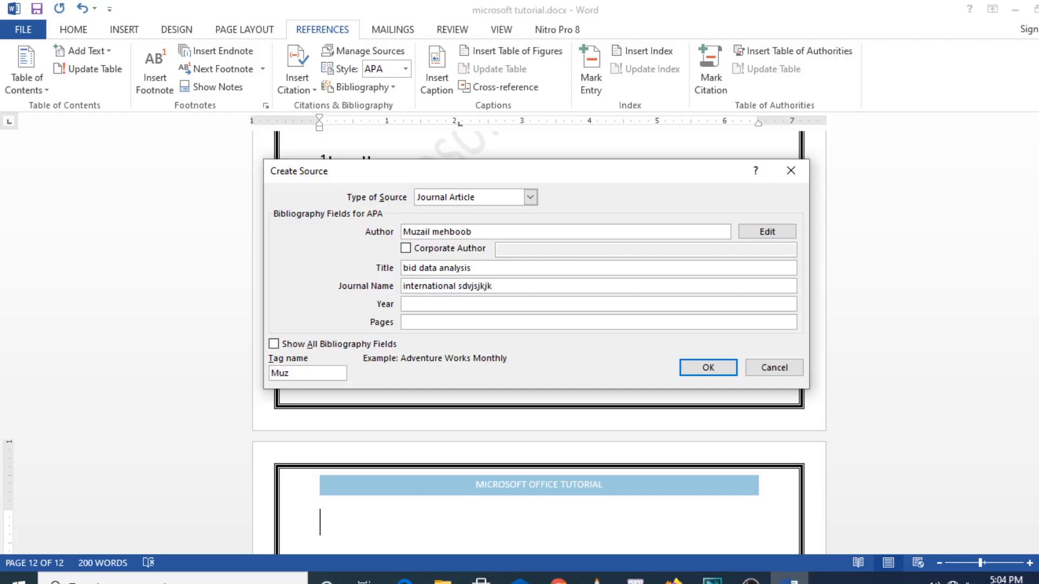
{"action": "left_click", "coordinate": [414, 305]}
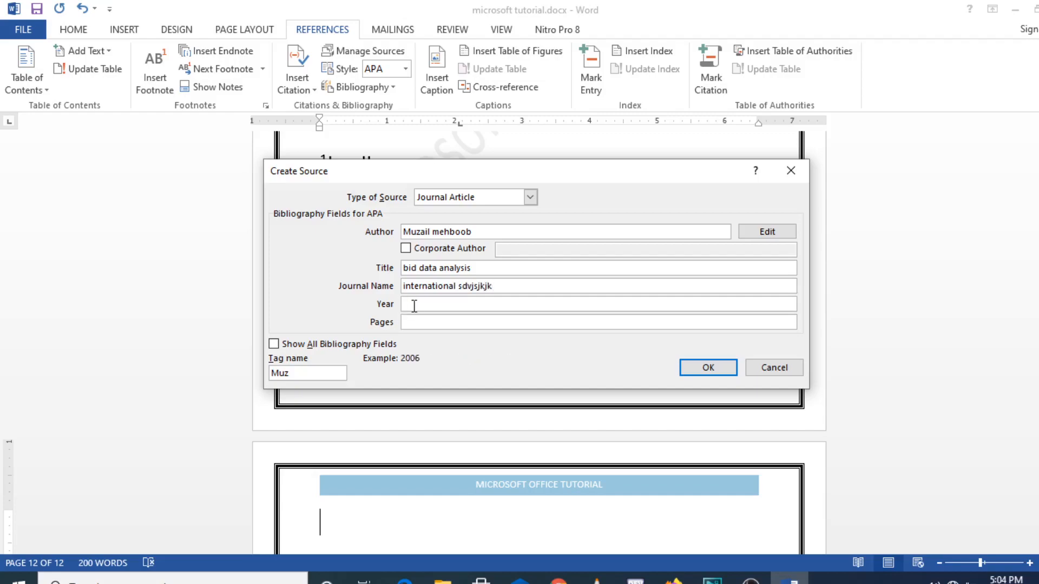
{"action": "type", "text": "2016"}
{"action": "left_click", "coordinate": [421, 321]}
{"action": "type", "text": "5"}
{"action": "left_click", "coordinate": [713, 367]}
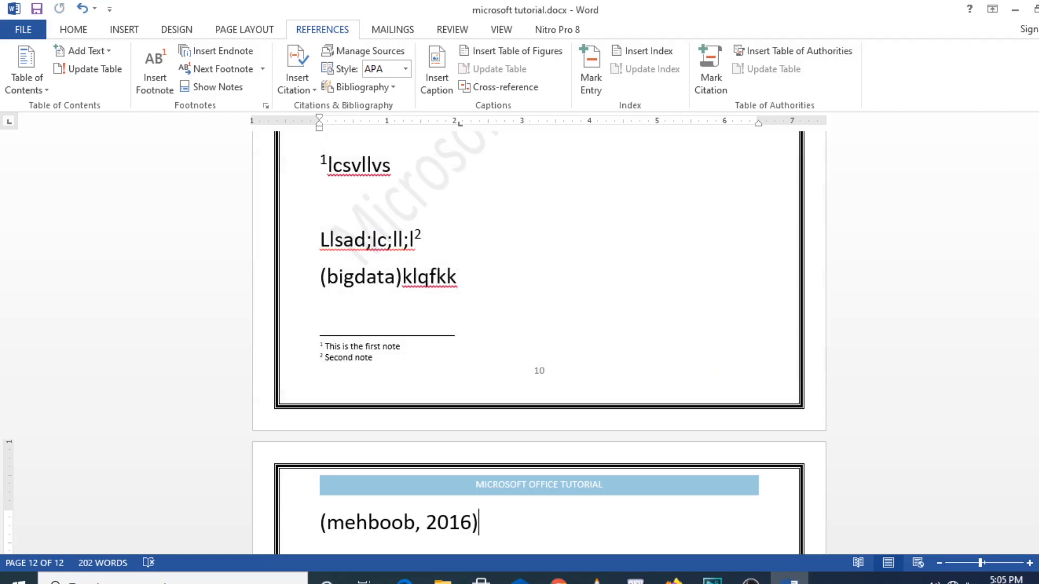
Delete the 2016 'bid data analysis' citation from the top of page 12
{"action": "scroll", "coordinate": [539, 335], "scroll_direction": "down", "scroll_amount": 7}
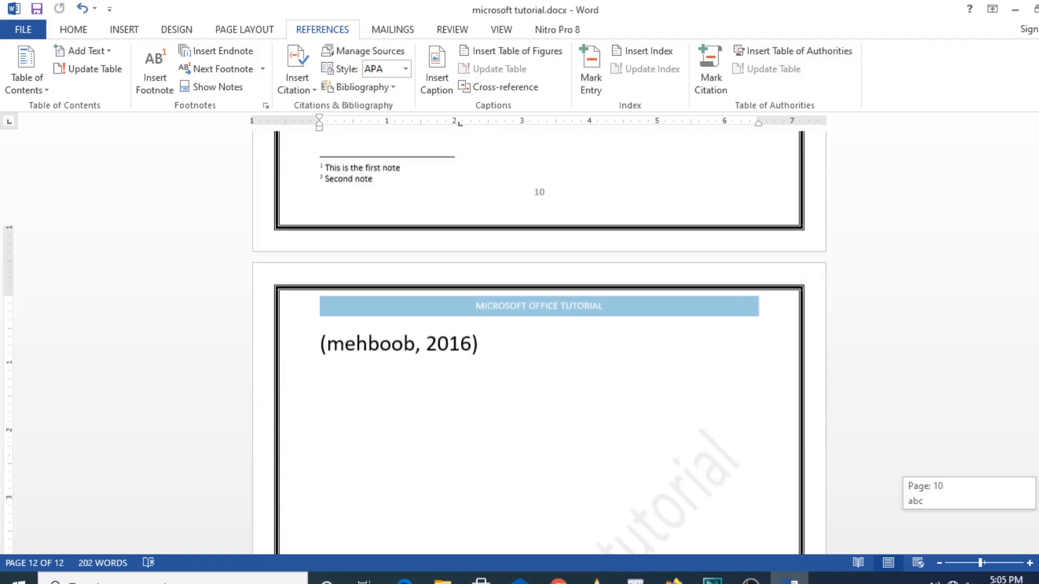
{"action": "scroll", "coordinate": [539, 335], "scroll_direction": "up", "scroll_amount": 8}
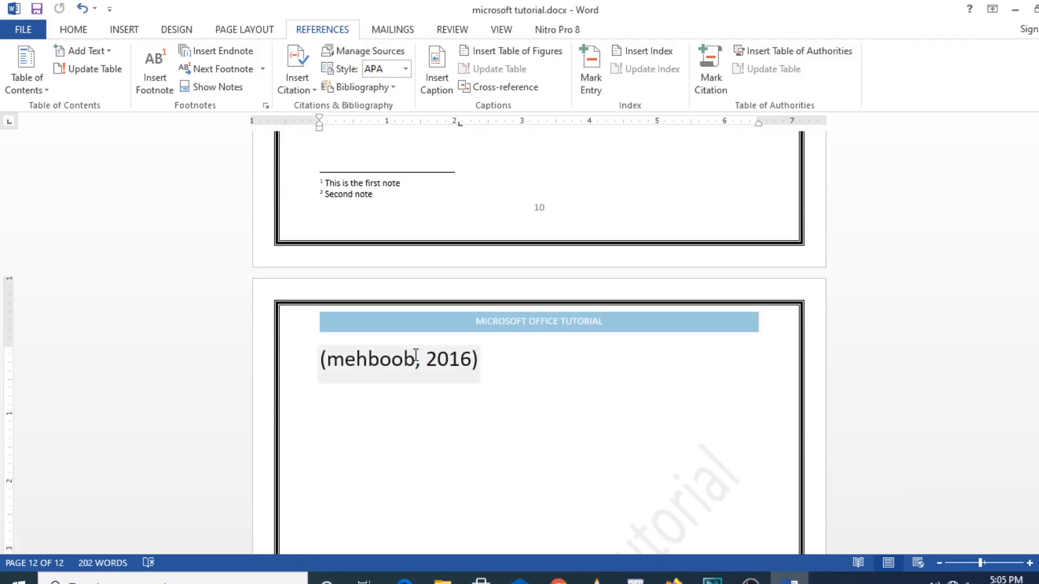
{"action": "left_click", "coordinate": [416, 355]}
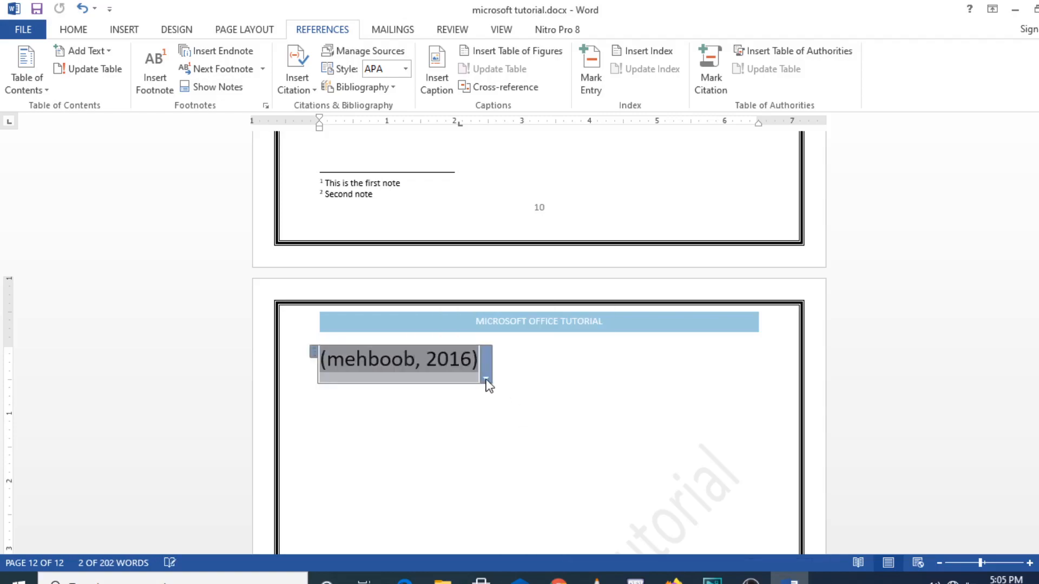
{"action": "left_click", "coordinate": [516, 393]}
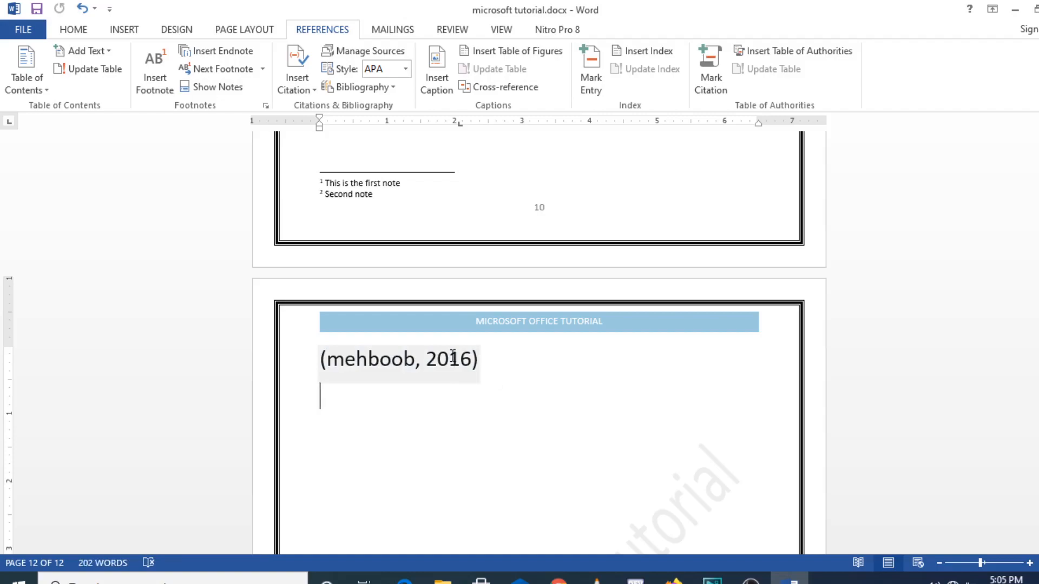
{"action": "left_click", "coordinate": [528, 364]}
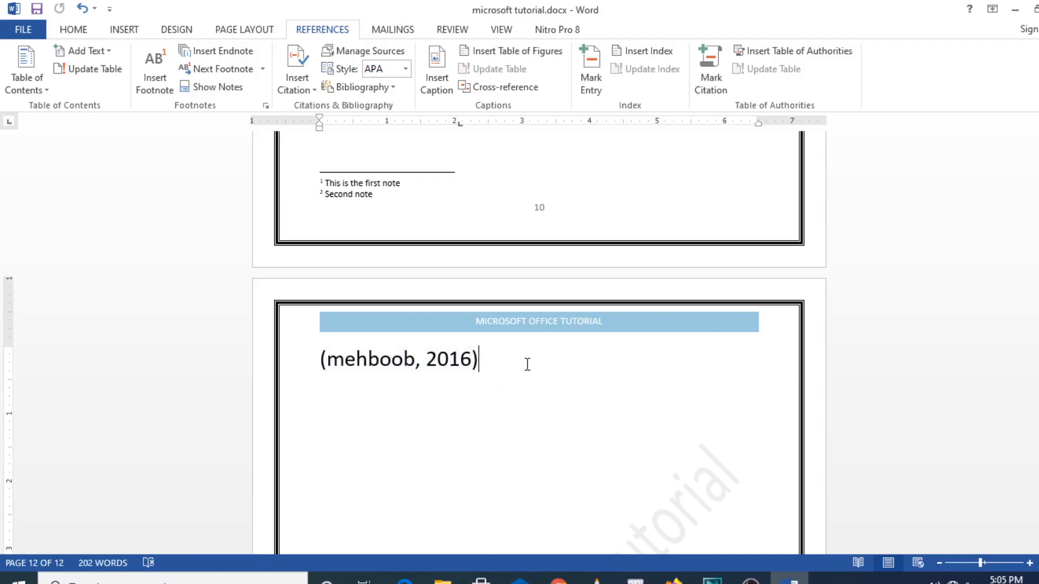
{"action": "key", "text": "BackSpace"}
{"action": "key", "text": "BackSpace"}
{"action": "scroll", "coordinate": [527, 364], "scroll_direction": "up", "scroll_amount": 1}
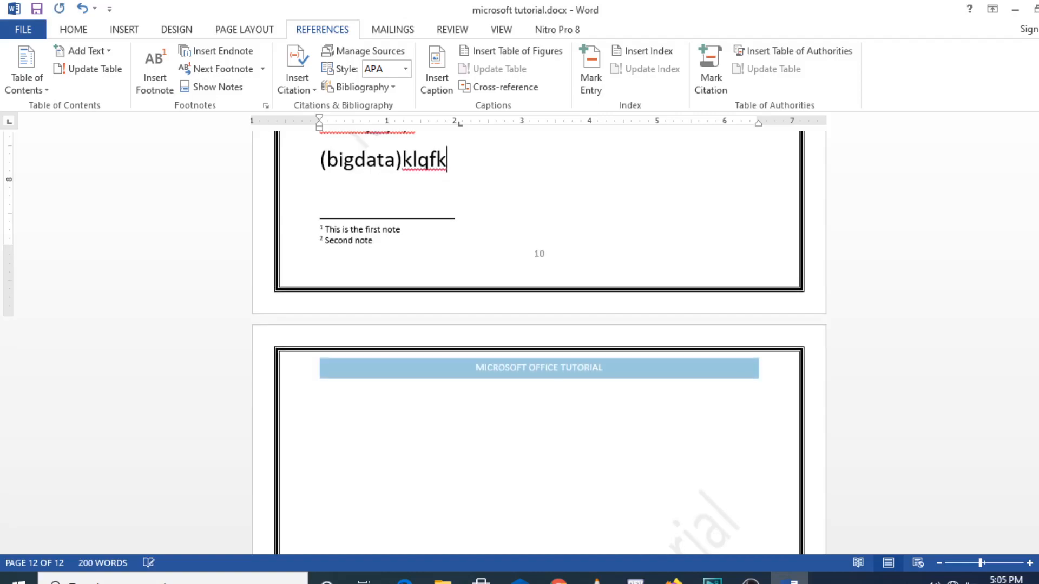
{"action": "double_click", "coordinate": [336, 439]}
{"action": "left_click", "coordinate": [344, 440]}
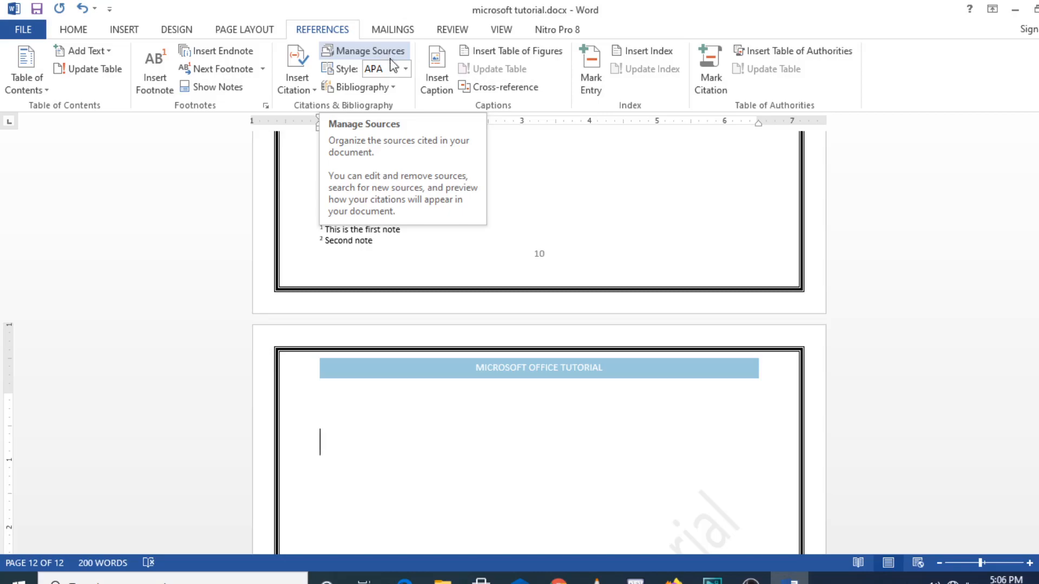
With the caret after the second footnote, switch the citation style to IEEE
{"action": "left_click", "coordinate": [425, 236]}
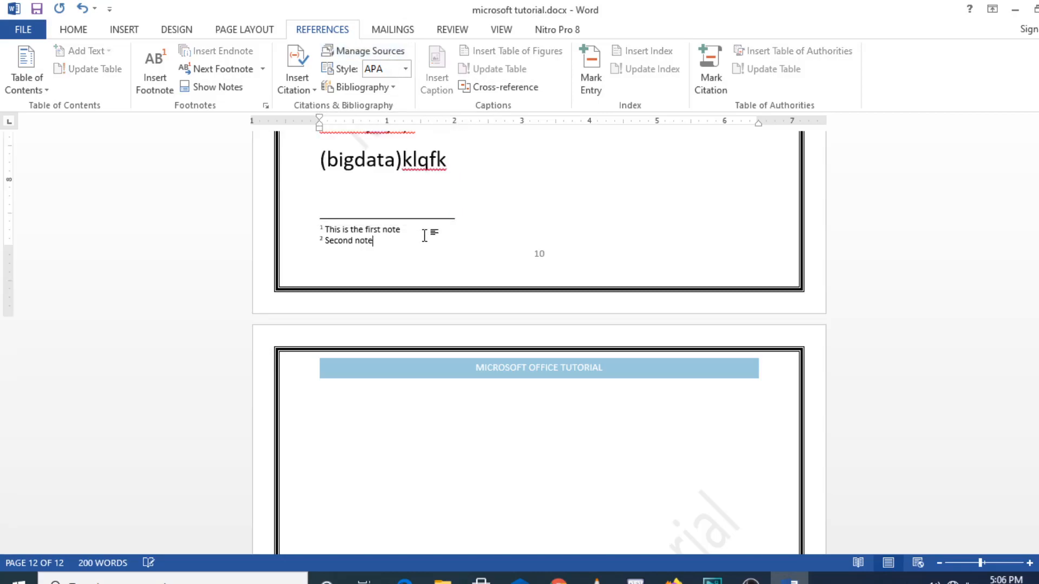
{"action": "left_click", "coordinate": [405, 69]}
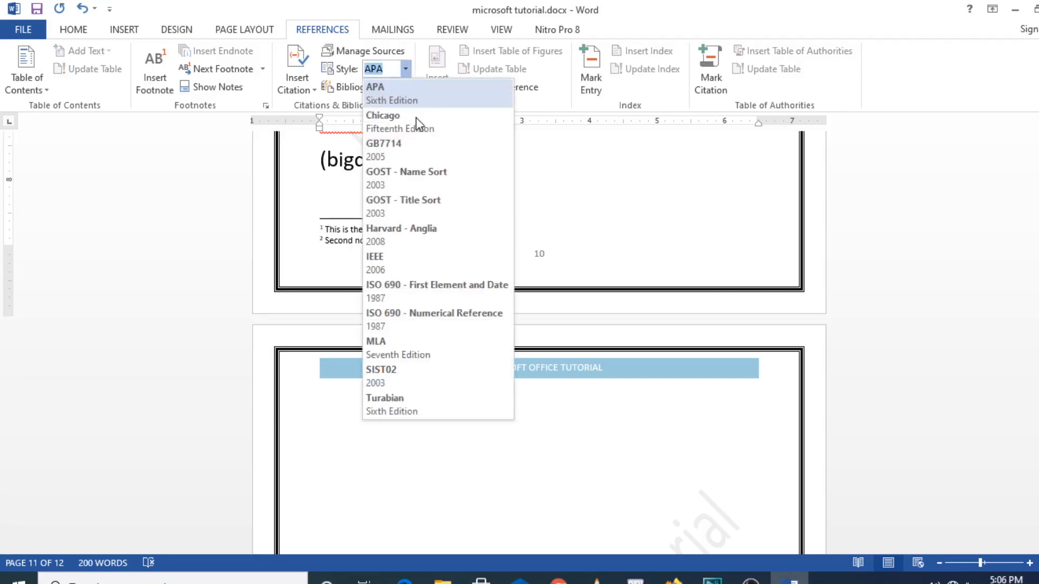
{"action": "left_click", "coordinate": [428, 258]}
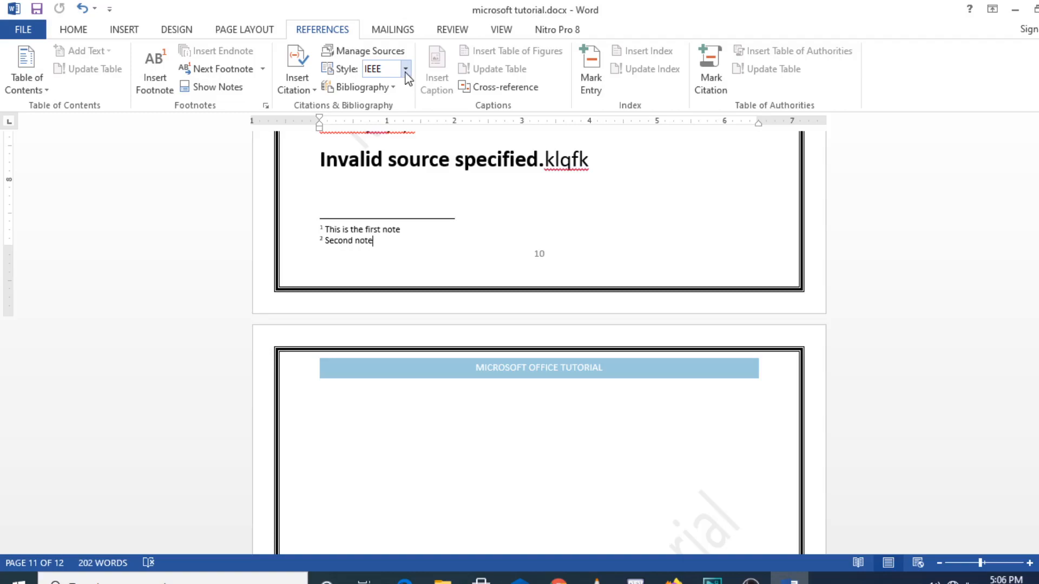
Look over the Bibliography options without inserting one, then bring up the Cross-reference dialog
{"action": "left_click", "coordinate": [395, 88]}
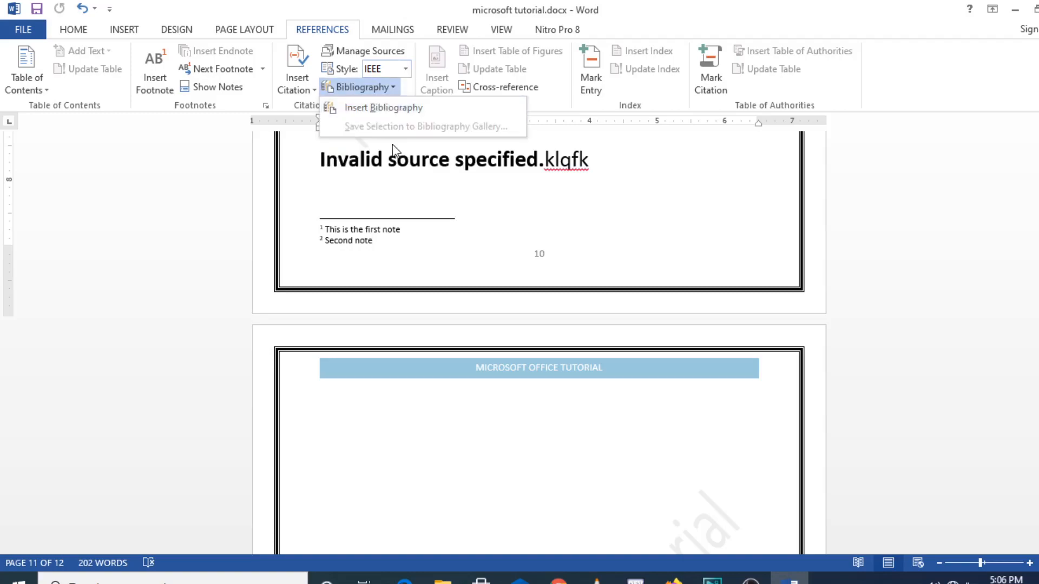
{"action": "left_click", "coordinate": [405, 430]}
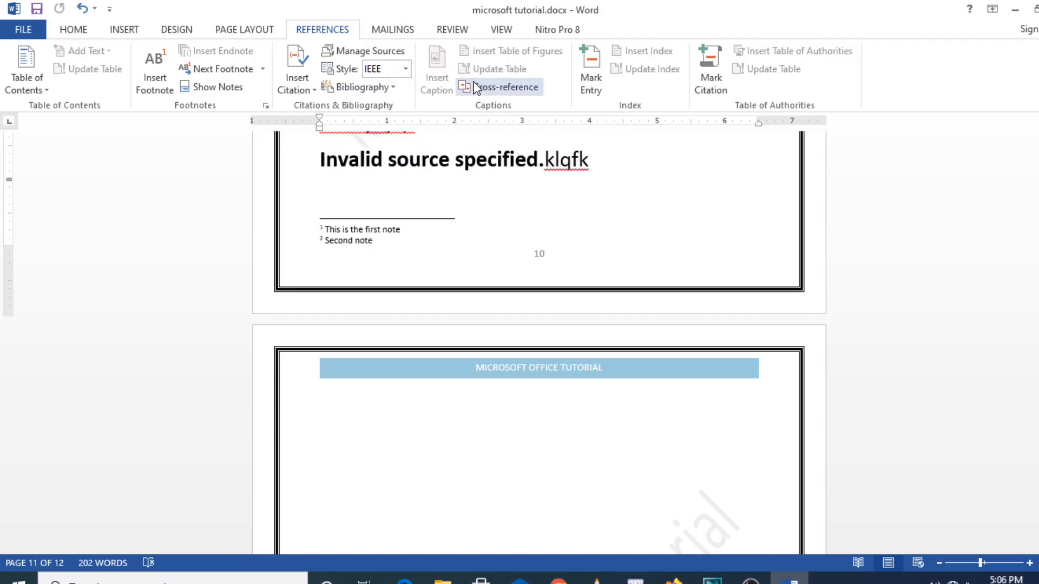
{"action": "left_click", "coordinate": [522, 92]}
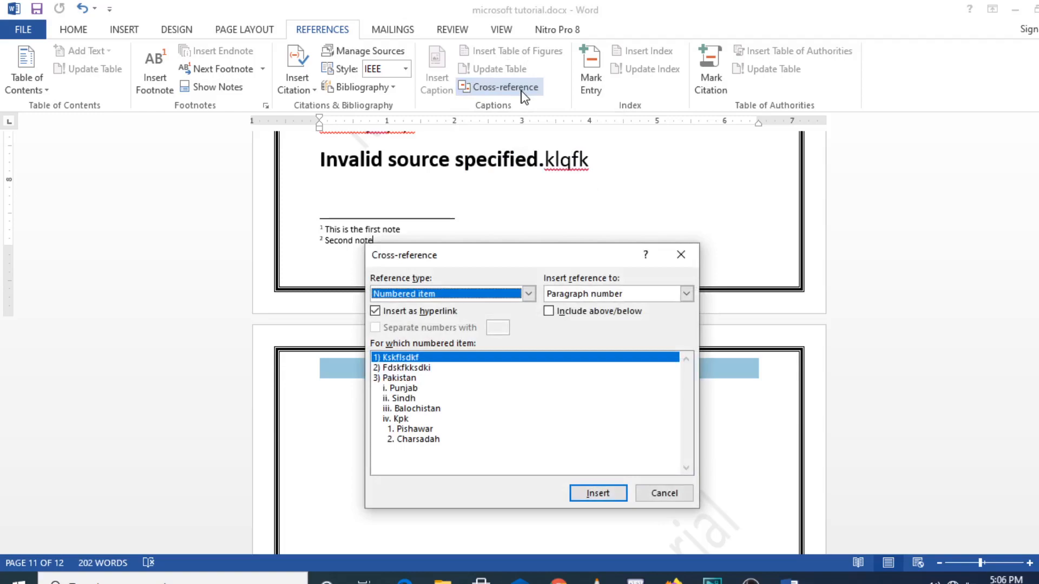
{"action": "left_click", "coordinate": [671, 255]}
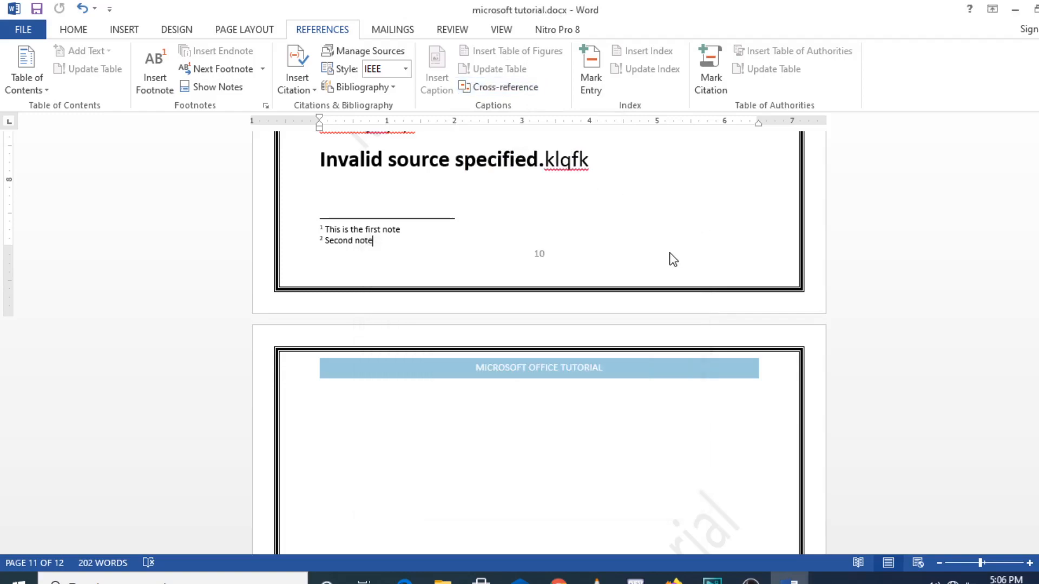
{"action": "left_click", "coordinate": [589, 79]}
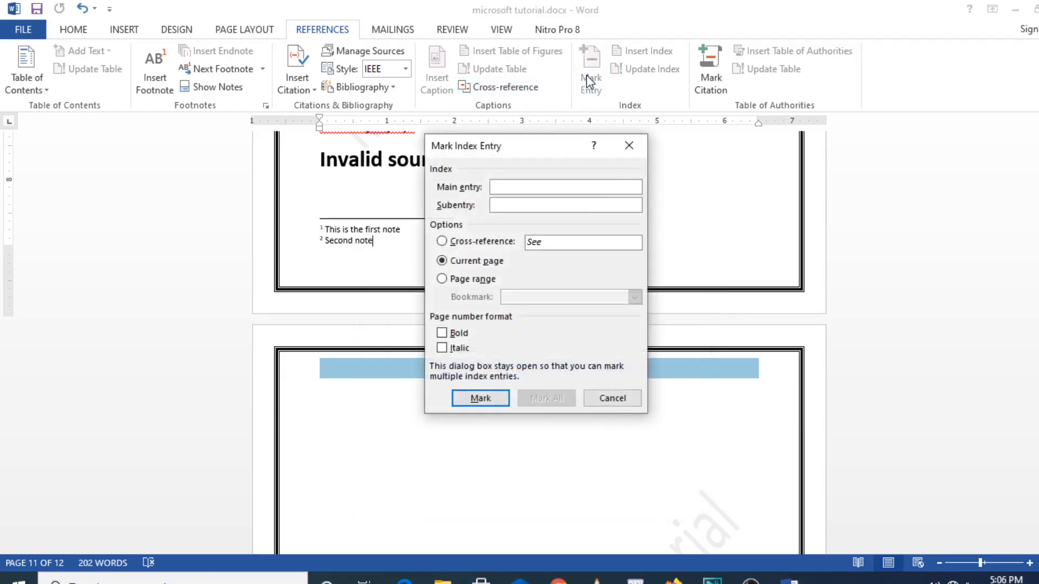
{"action": "type", "text": "z"}
{"action": "left_click", "coordinate": [629, 146]}
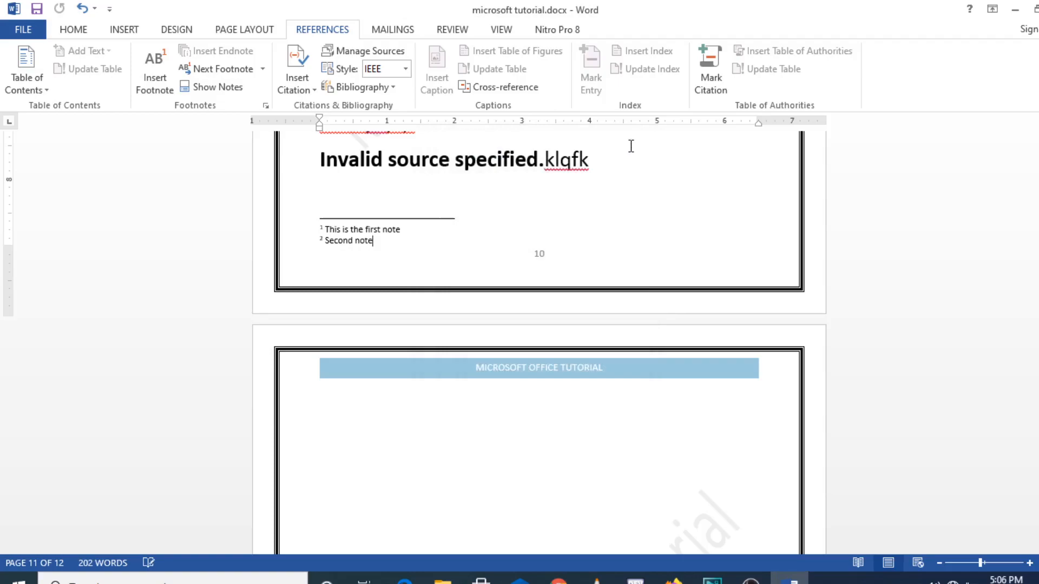
{"action": "left_click", "coordinate": [712, 97]}
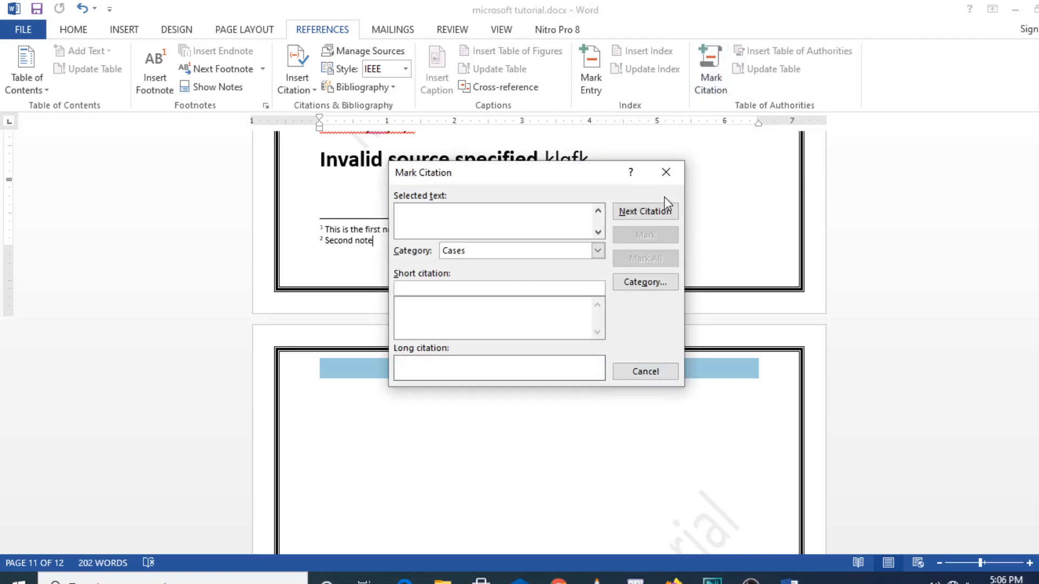
{"action": "left_click", "coordinate": [644, 373]}
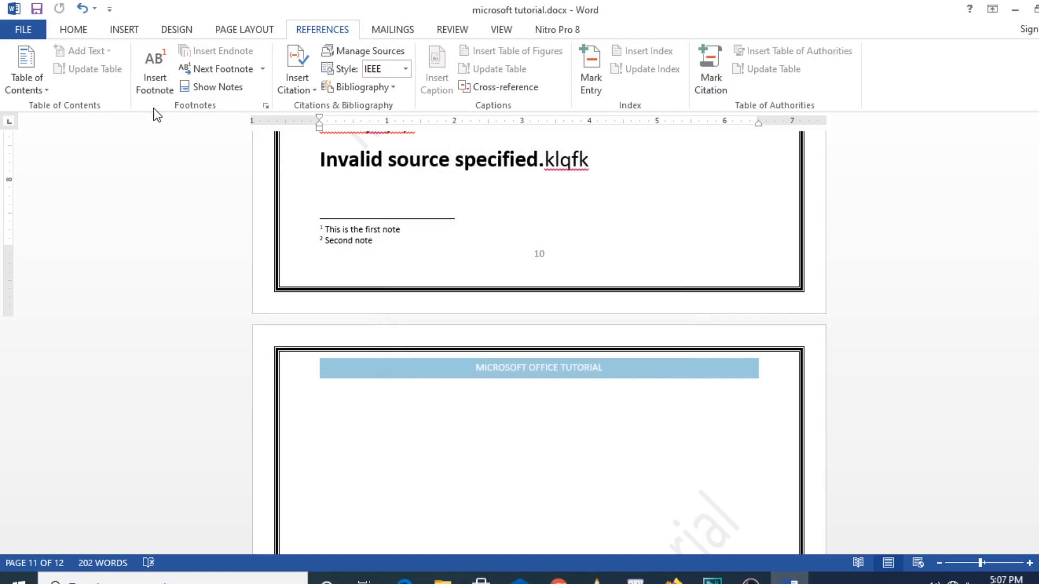
On Mailings, browse the Start Mail Merge and Select Recipients options, then close them
{"action": "left_click", "coordinate": [405, 34]}
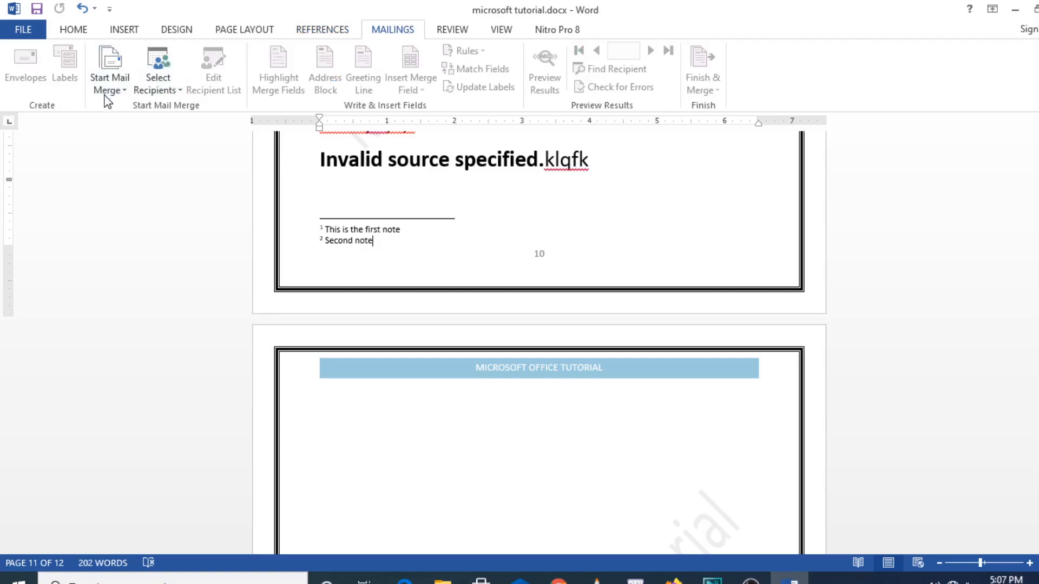
{"action": "left_click", "coordinate": [126, 94]}
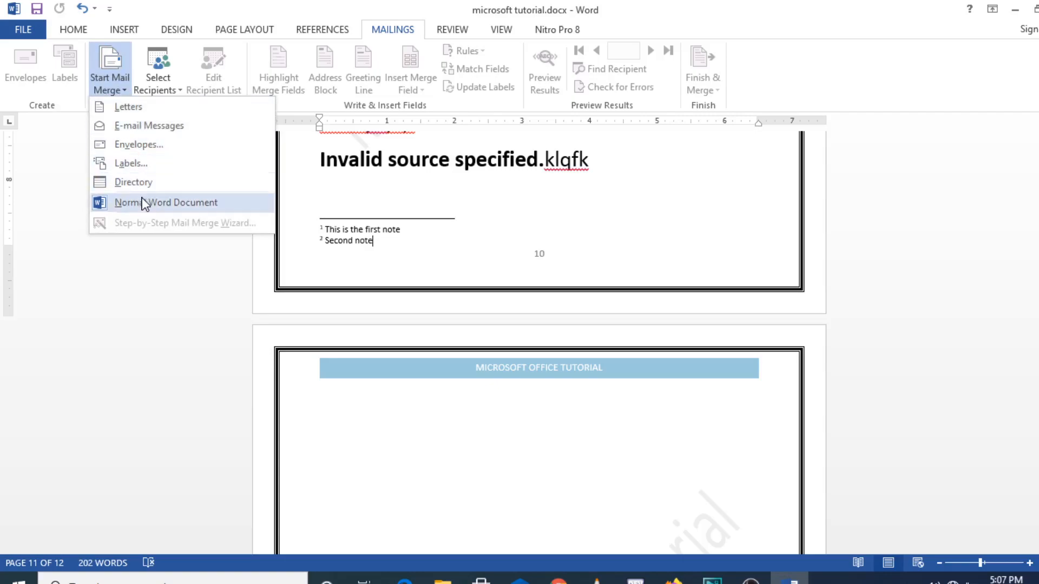
{"action": "left_click", "coordinate": [179, 94]}
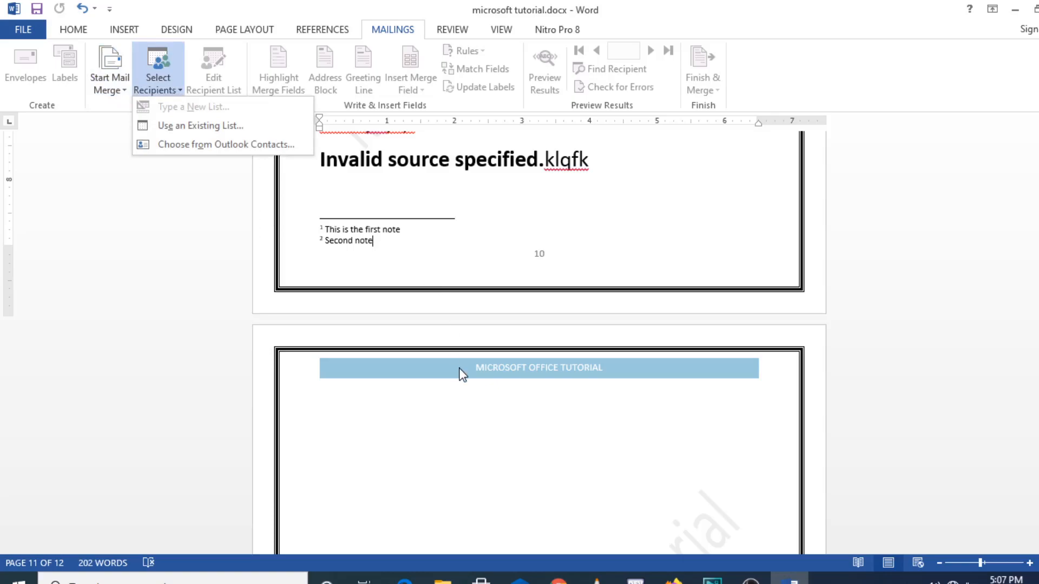
{"action": "left_click", "coordinate": [469, 456]}
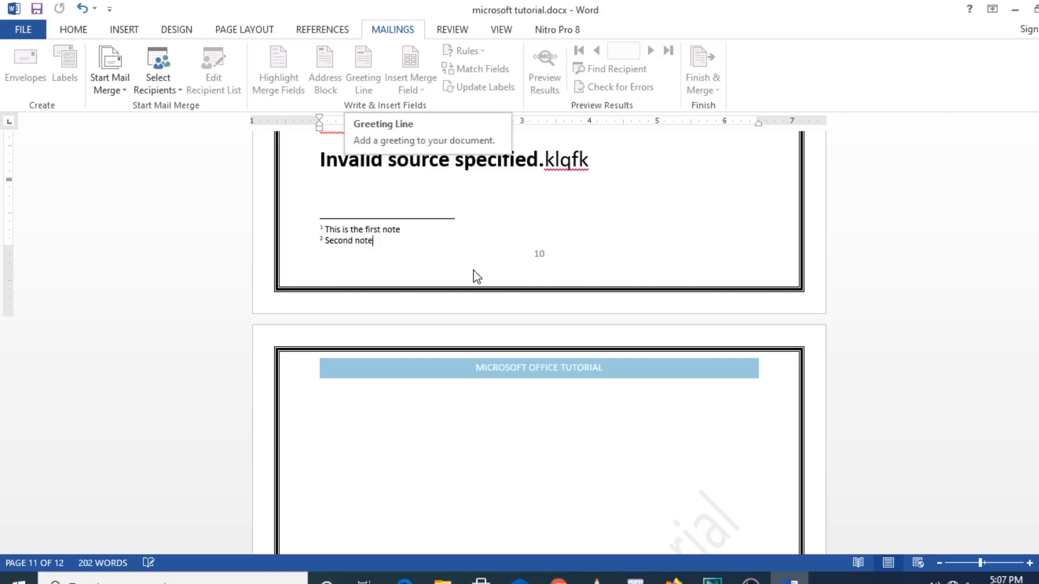
Select both footnote lines on the page, then deselect them
{"action": "left_click", "coordinate": [436, 428]}
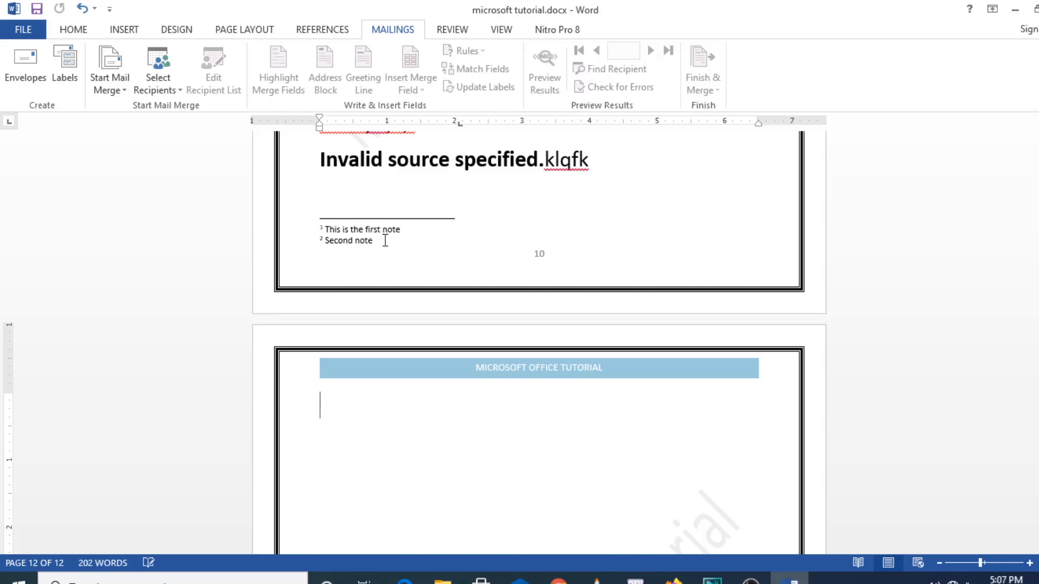
{"action": "left_click_drag", "start_coordinate": [385, 240], "coordinate": [333, 219]}
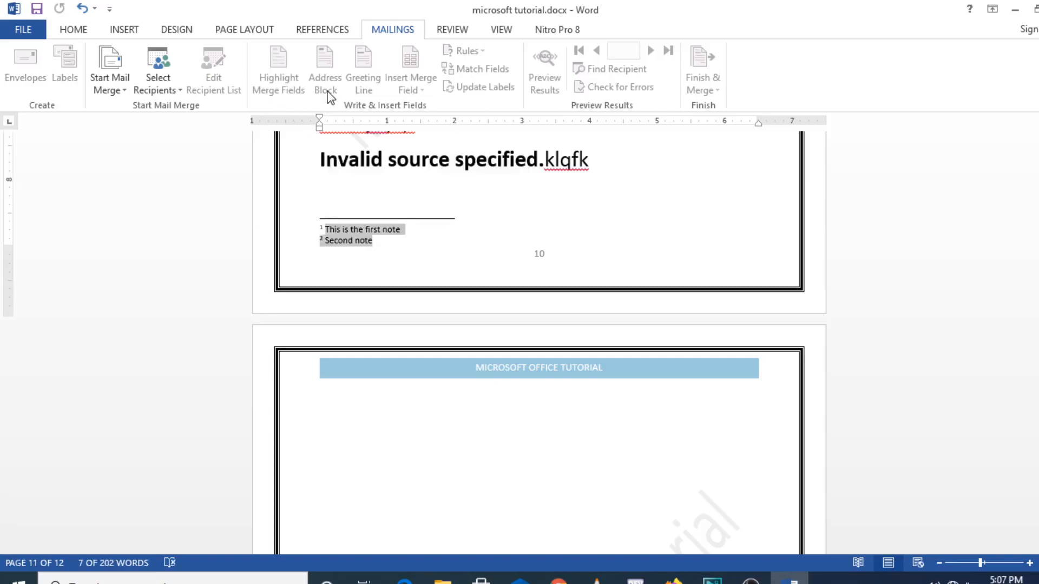
{"action": "left_click", "coordinate": [504, 244]}
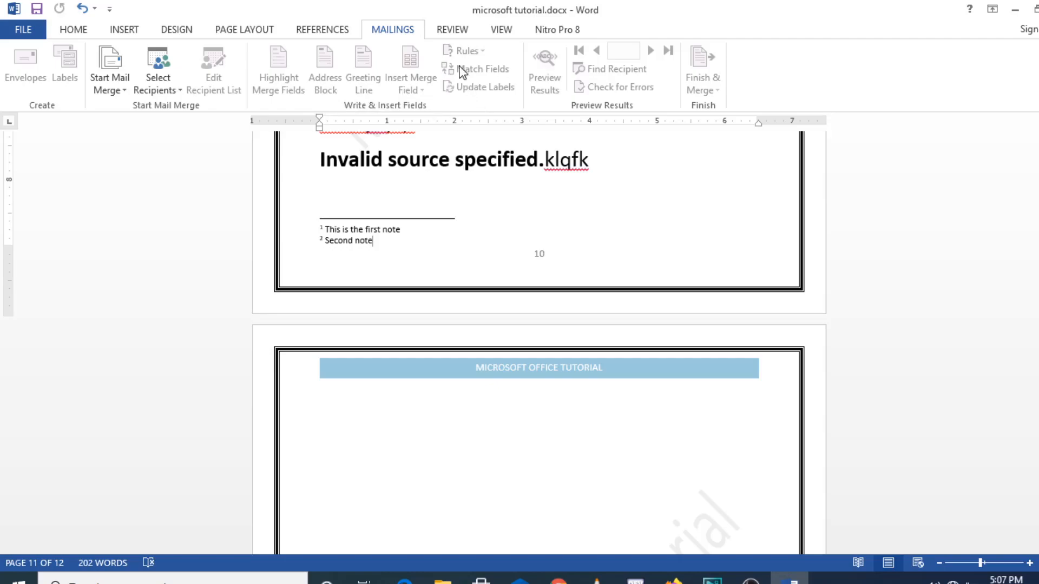
Select the 'Invalid source specified.klqfk' line and run a Review spelling and grammar check
{"action": "left_click", "coordinate": [448, 34]}
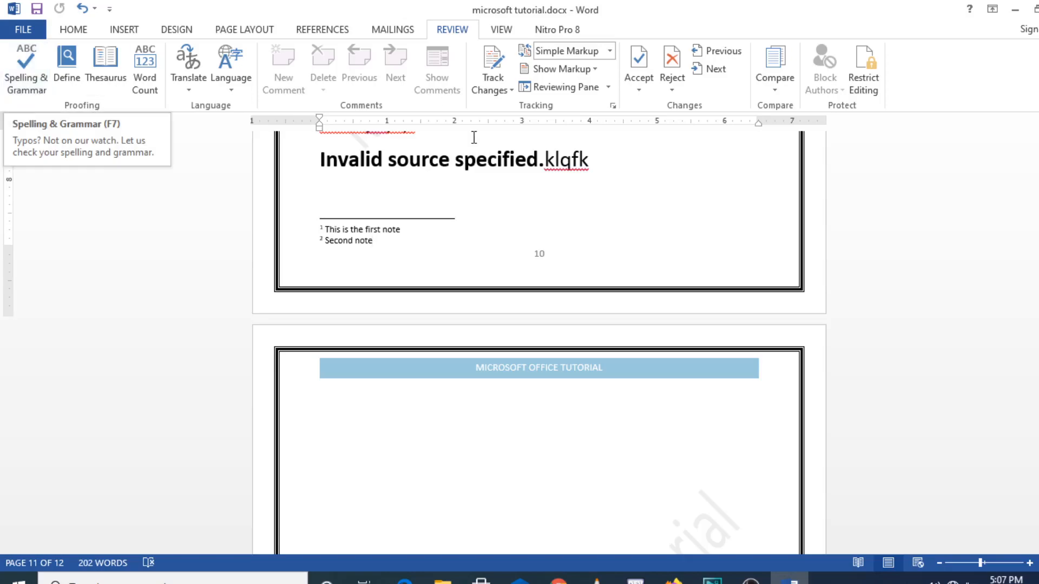
{"action": "left_click_drag", "start_coordinate": [590, 161], "coordinate": [351, 173]}
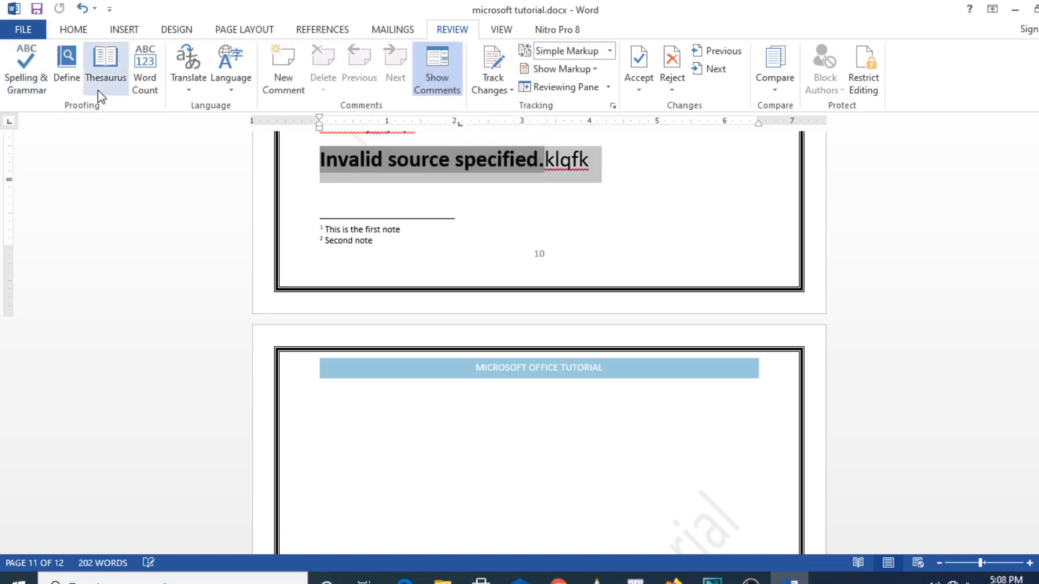
{"action": "left_click", "coordinate": [26, 79]}
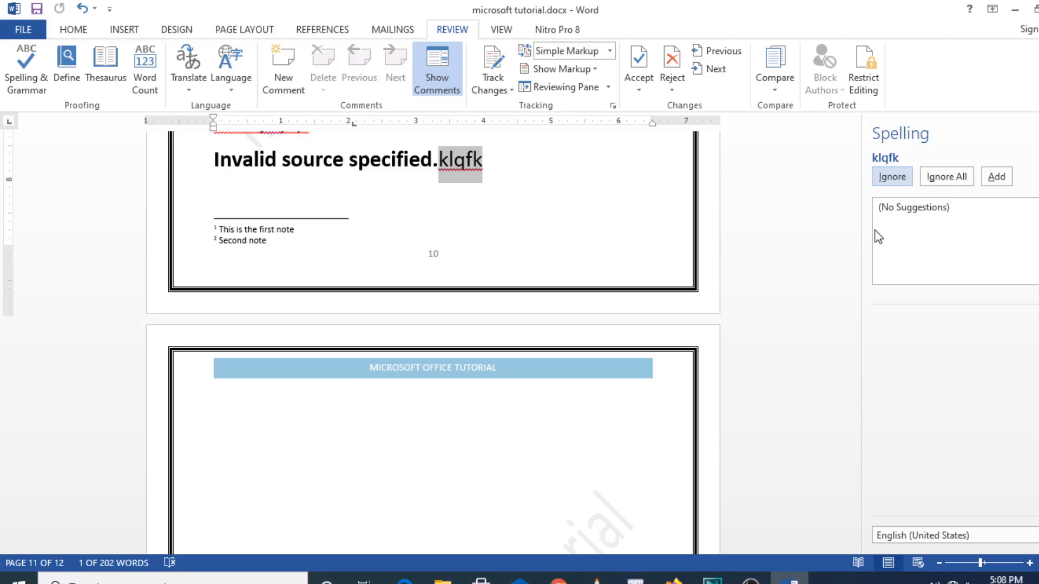
Delete the misspelled klqfk from the line end, then bring up Define for dictionary definitions
{"action": "left_click", "coordinate": [518, 175]}
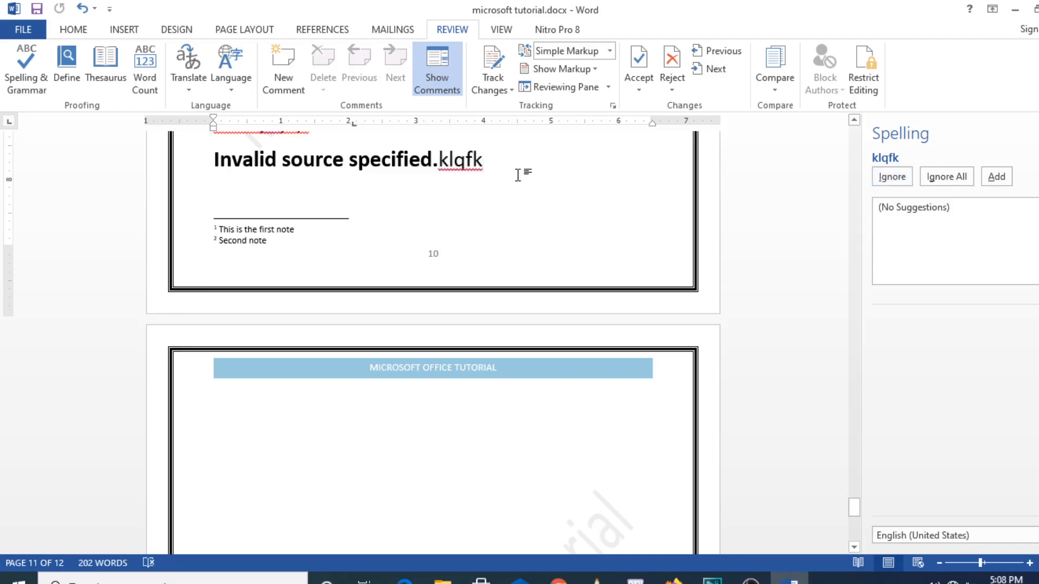
{"action": "key", "text": "BackSpace"}
{"action": "key", "text": "BackSpace"}
{"action": "key", "text": "BackSpace"}
{"action": "key", "text": "BackSpace"}
{"action": "key", "text": "BackSpace"}
{"action": "key", "text": "BackSpace"}
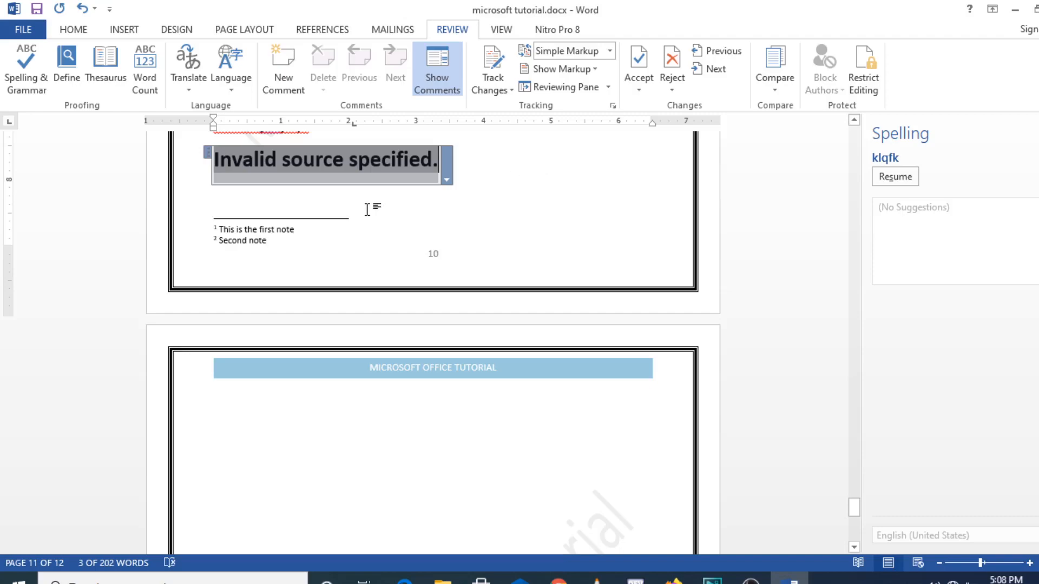
{"action": "left_click", "coordinate": [370, 207]}
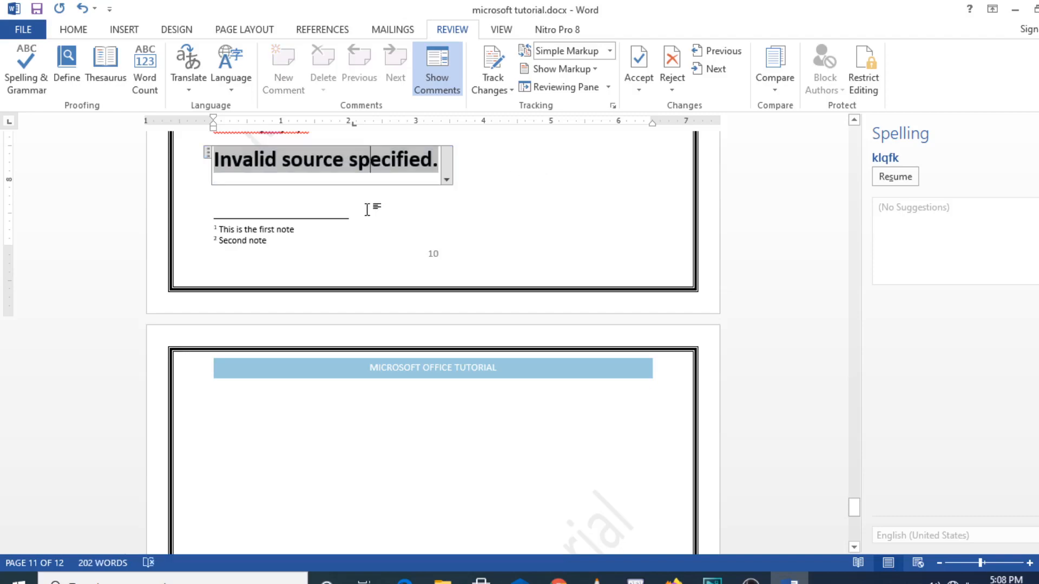
{"action": "left_click", "coordinate": [67, 81]}
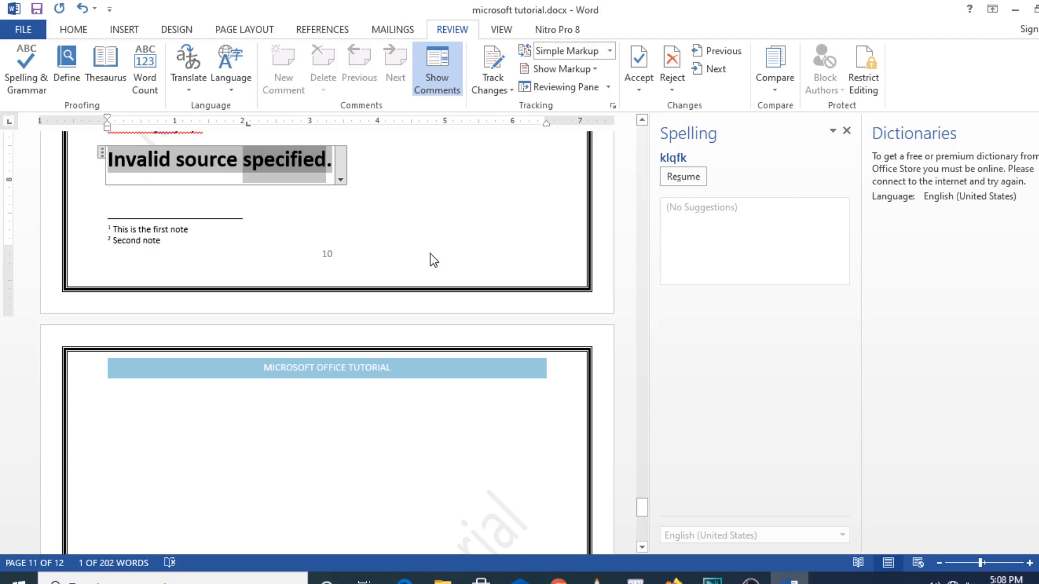
Type the junk text 'kaskkcAK' after the heading line and close the spelling checker
{"action": "left_click", "coordinate": [336, 208]}
{"action": "type", "text": "kaskkcAK"}
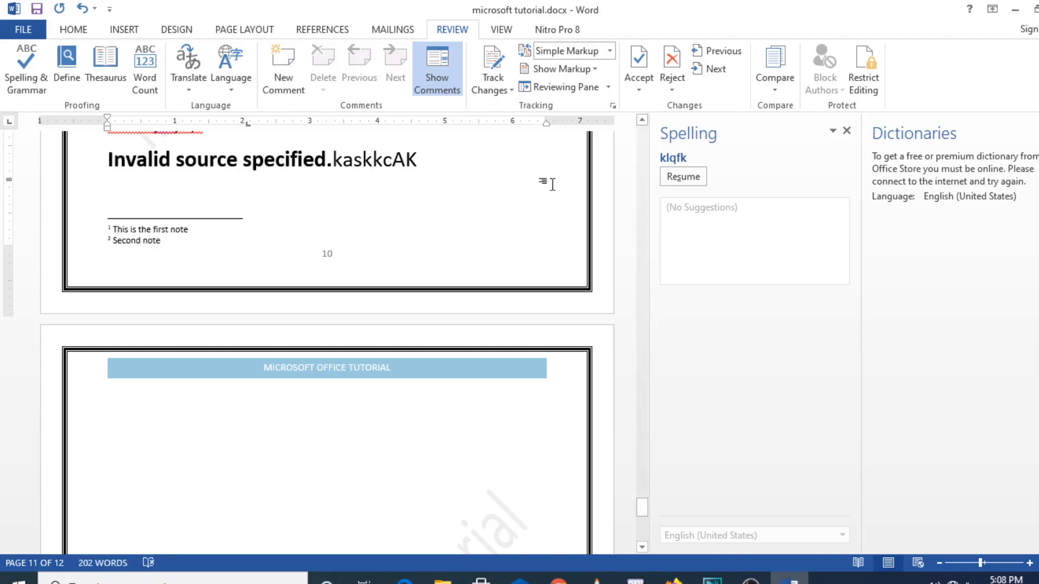
{"action": "left_click", "coordinate": [833, 133]}
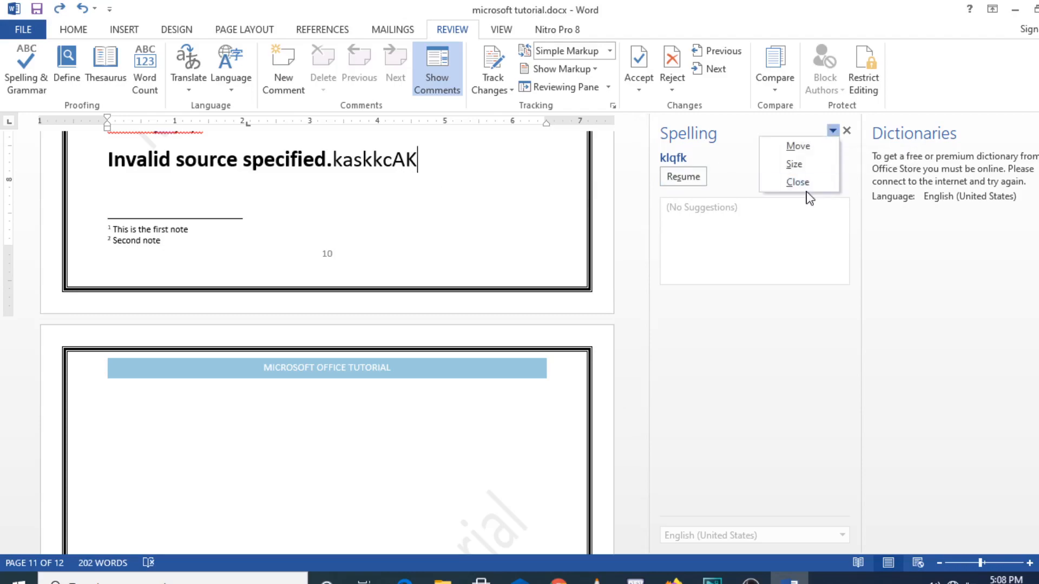
{"action": "left_click", "coordinate": [847, 131]}
{"action": "left_click", "coordinate": [847, 131]}
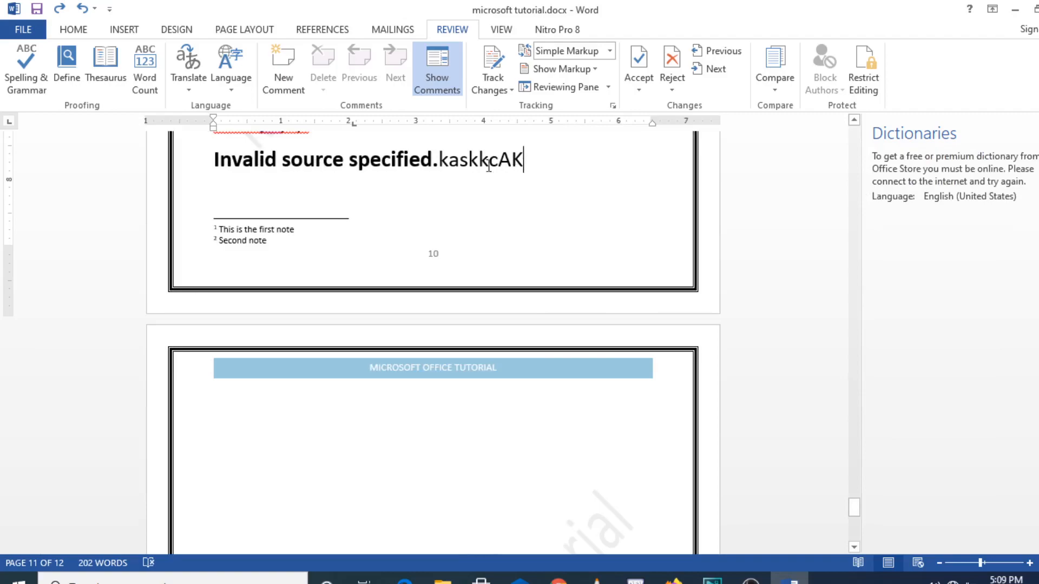
Select kaskkcAK, check its spelling suggestions without choosing one, and erase it
{"action": "left_click", "coordinate": [470, 165], "text": "shift"}
{"action": "double_click", "coordinate": [469, 165]}
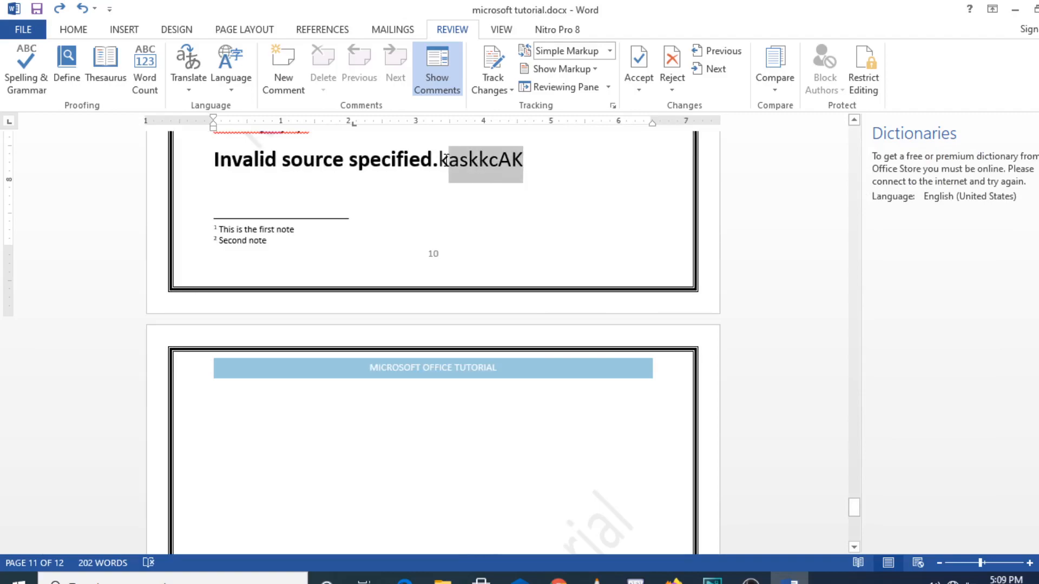
{"action": "right_click", "coordinate": [478, 163]}
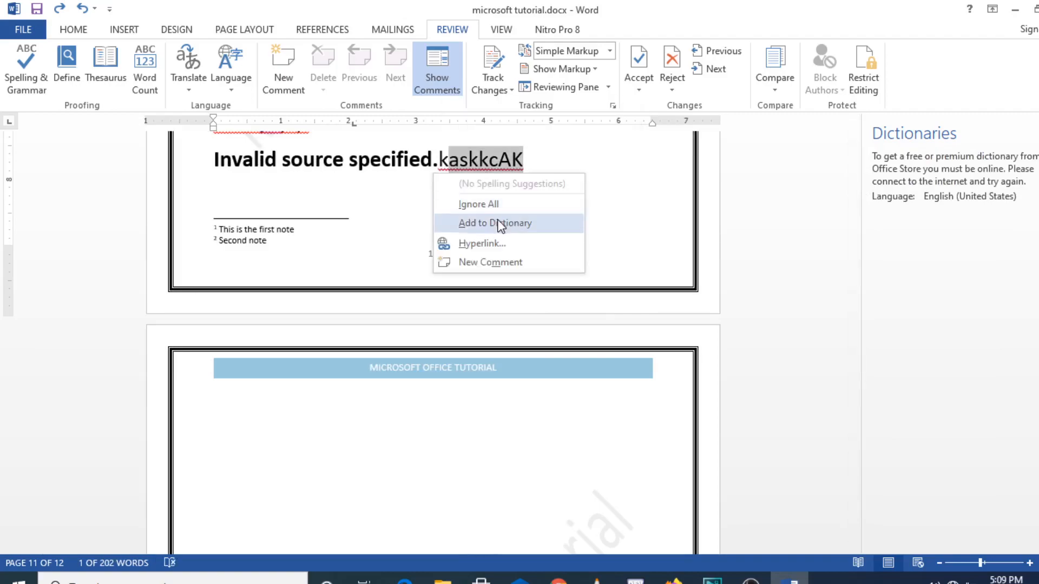
{"action": "left_click", "coordinate": [617, 204]}
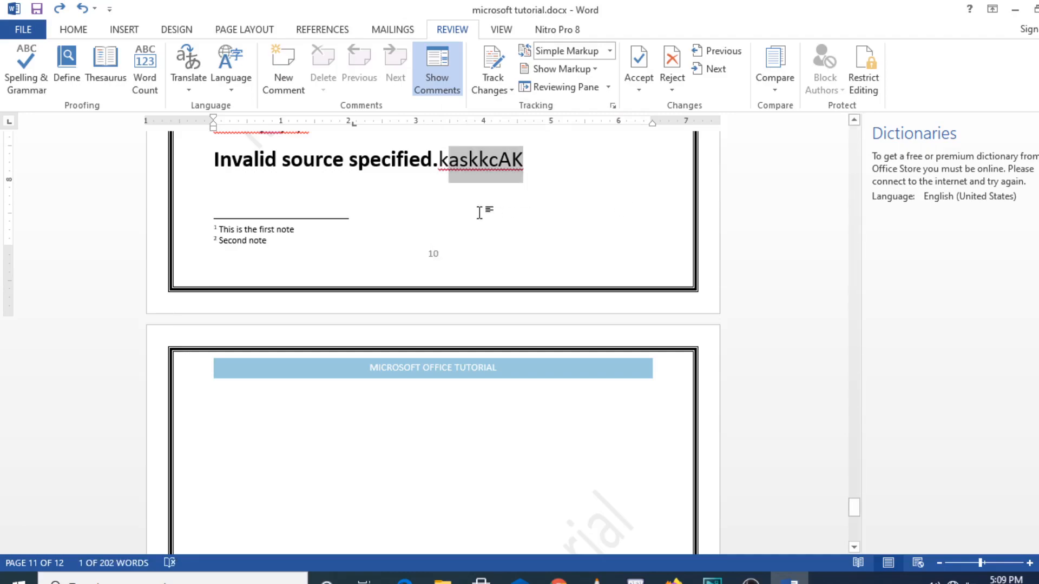
{"action": "left_click", "coordinate": [525, 181]}
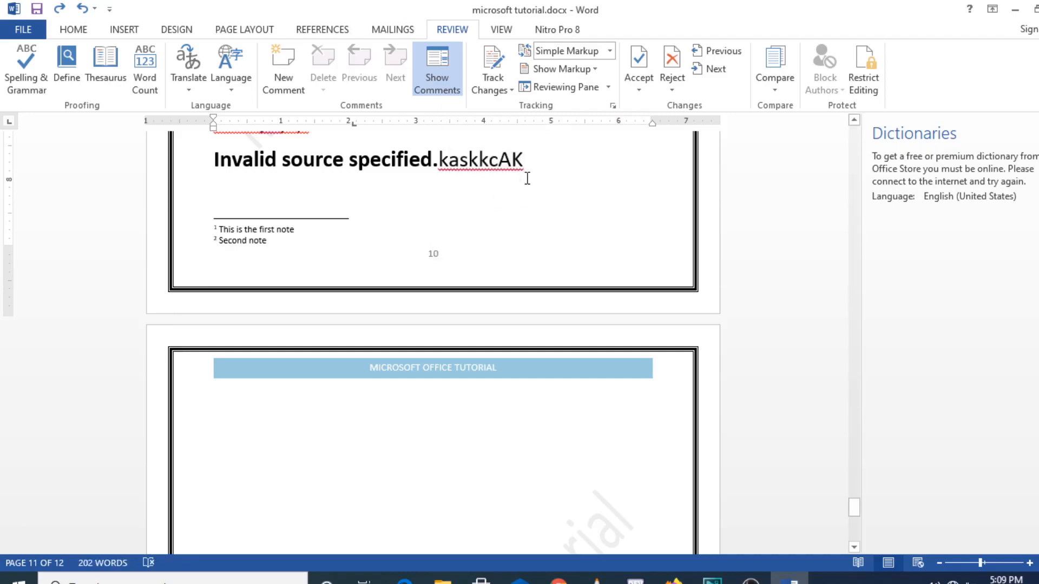
{"action": "key", "text": "BackSpace"}
{"action": "key", "text": "BackSpace"}
{"action": "key", "text": "BackSpace"}
{"action": "key", "text": "BackSpace"}
{"action": "key", "text": "BackSpace"}
{"action": "key", "text": "BackSpace"}
{"action": "key", "text": "BackSpace"}
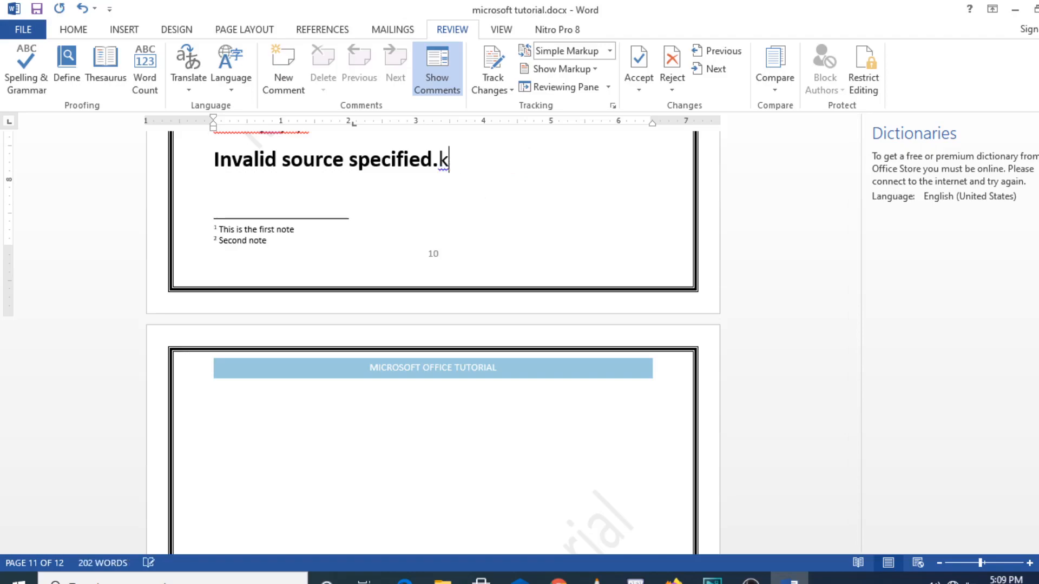
{"action": "key", "text": "BackSpace"}
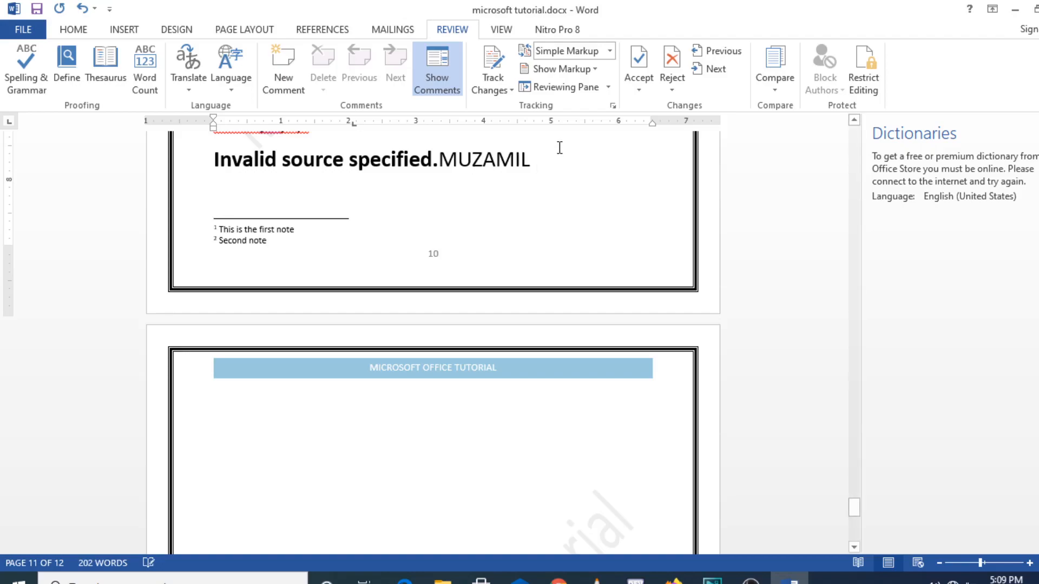
Type a person's full name in its place and add the last name to the dictionary
{"action": "left_click_drag", "start_coordinate": [556, 157], "coordinate": [536, 165]}
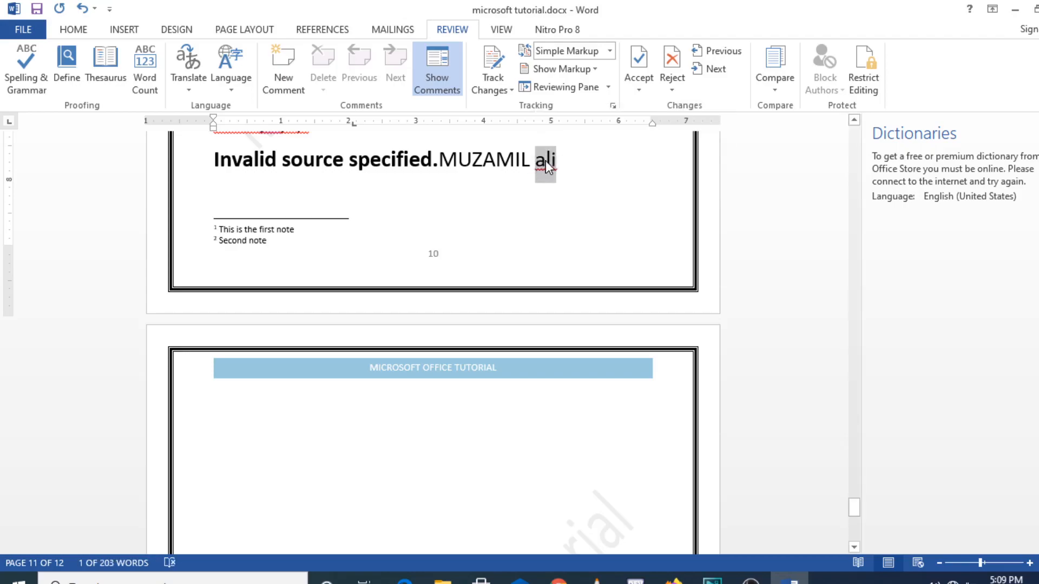
{"action": "right_click", "coordinate": [546, 161]}
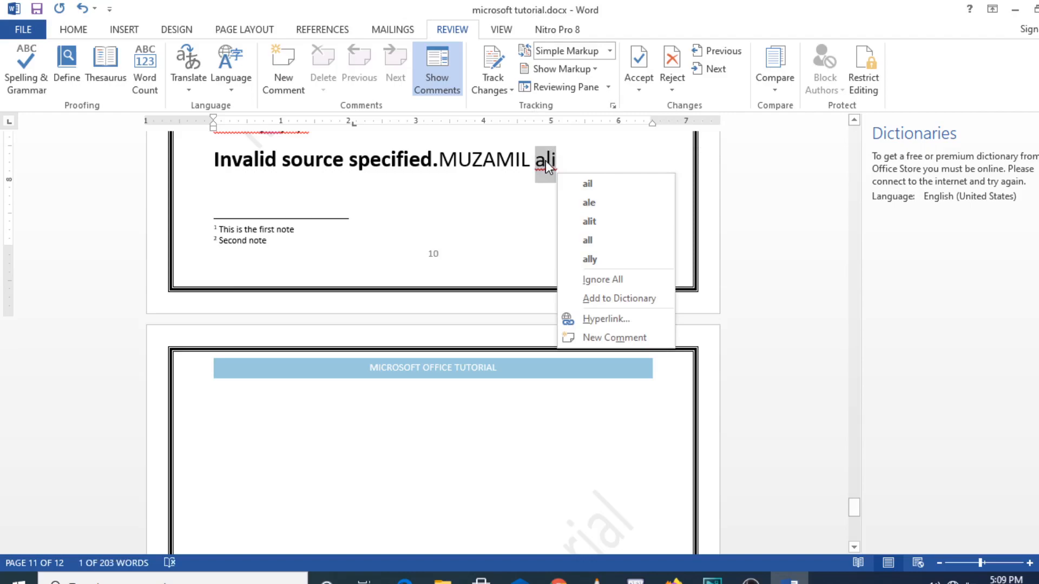
{"action": "left_click", "coordinate": [621, 300]}
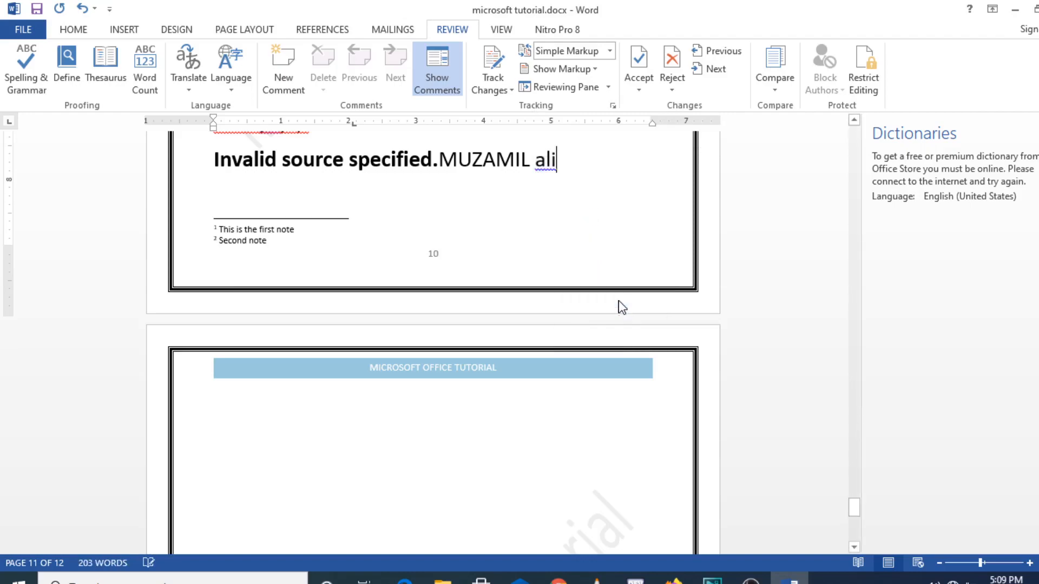
{"action": "left_click", "coordinate": [557, 166]}
{"action": "left_click_drag", "start_coordinate": [558, 162], "coordinate": [537, 169]}
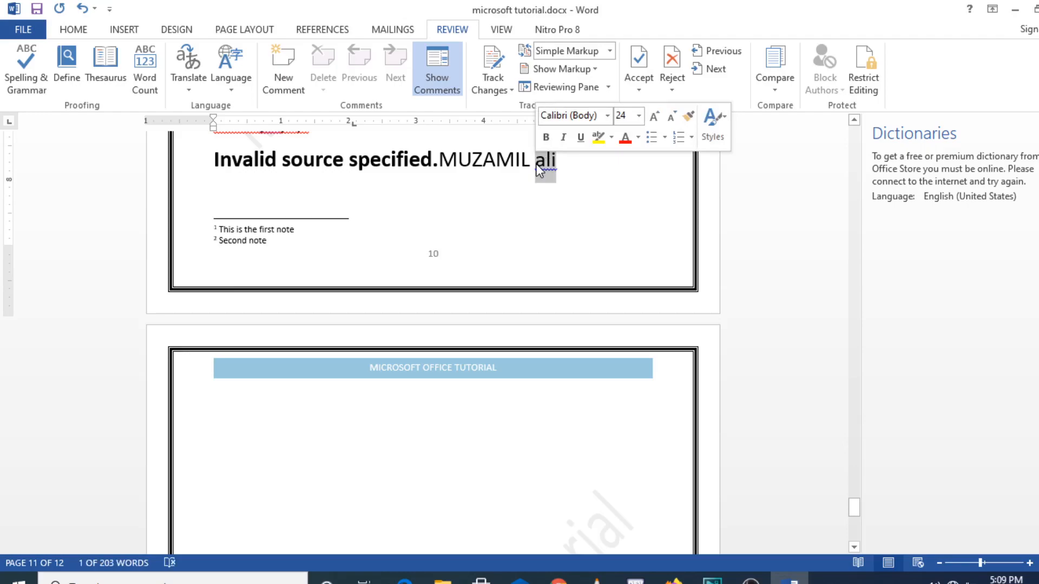
{"action": "left_click", "coordinate": [536, 166]}
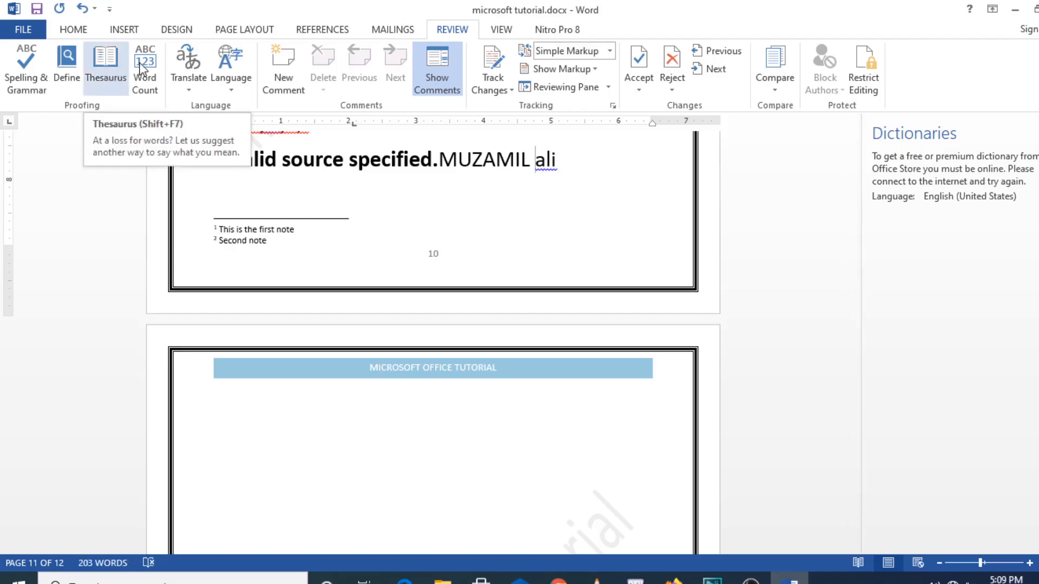
Check the word count, browse the Translate and Language menus, then view Accept options for the selected heading
{"action": "left_click", "coordinate": [156, 85]}
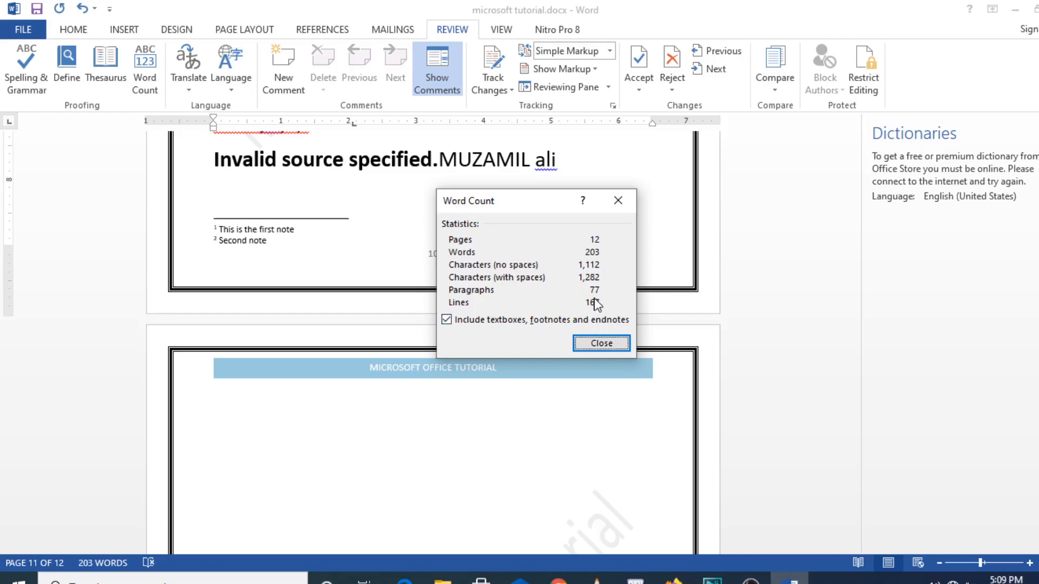
{"action": "left_click", "coordinate": [591, 345]}
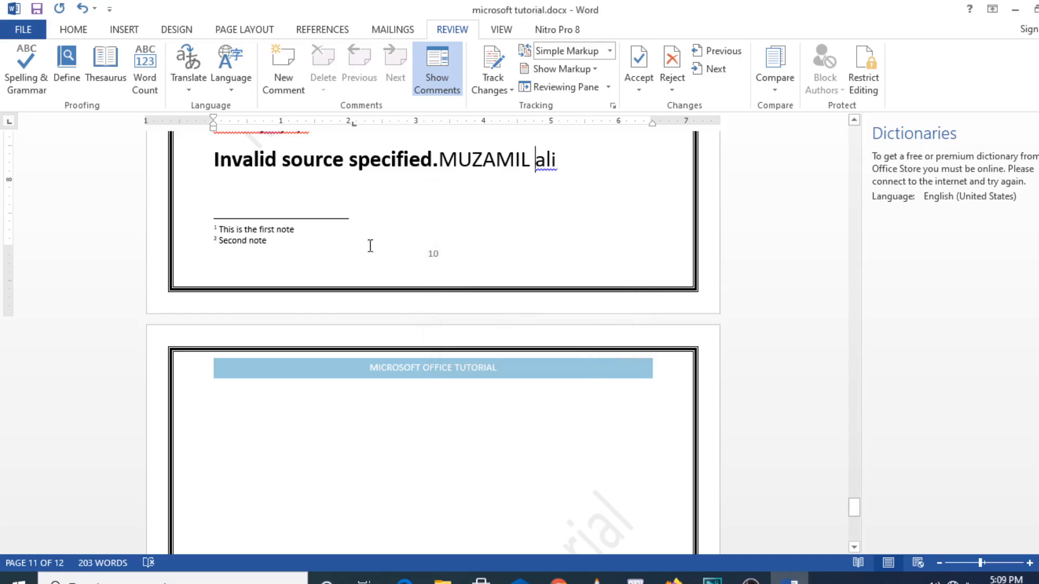
{"action": "left_click", "coordinate": [189, 91]}
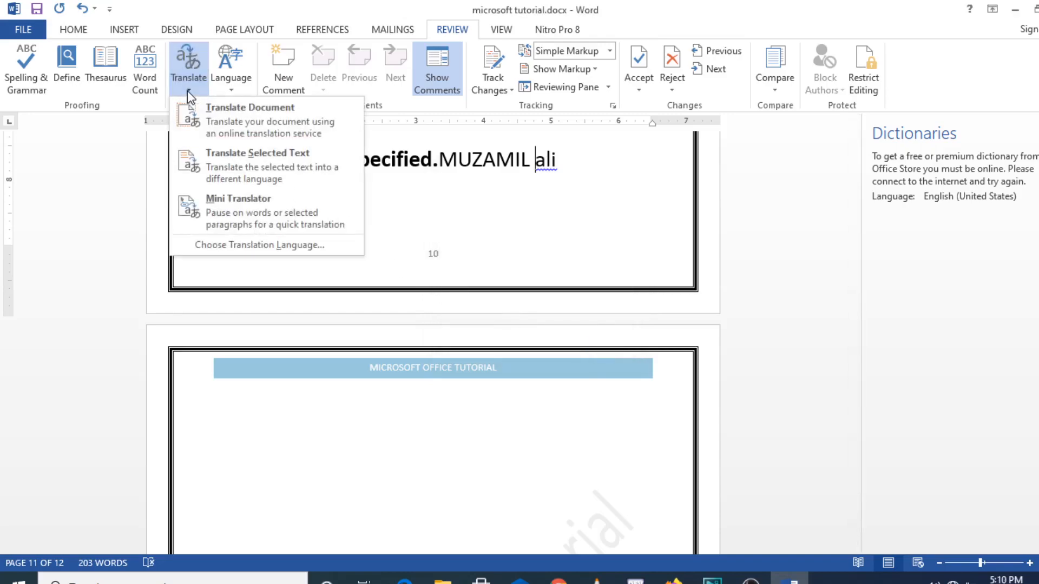
{"action": "left_click", "coordinate": [230, 90]}
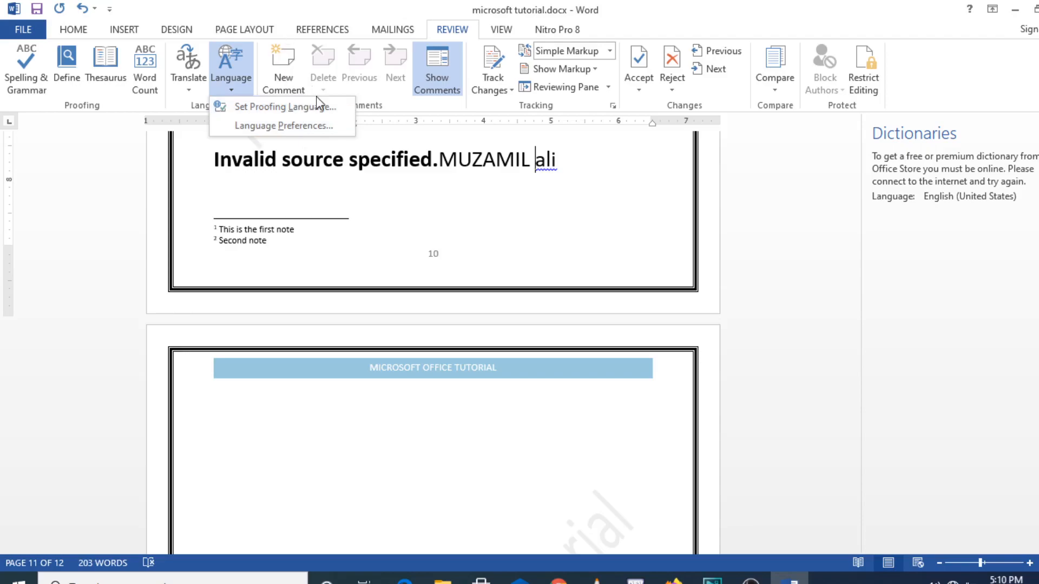
{"action": "left_click", "coordinate": [398, 106]}
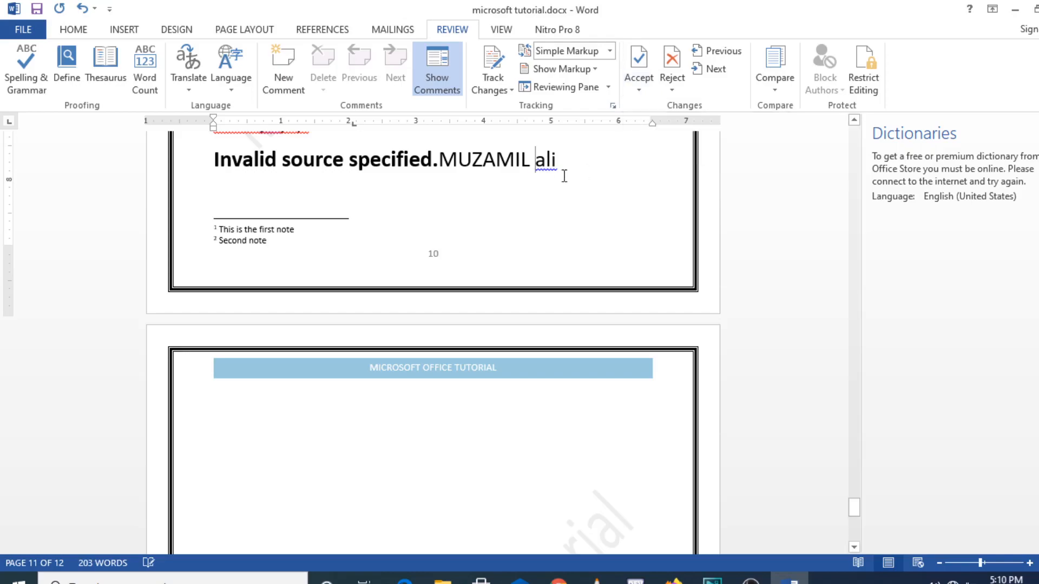
{"action": "left_click_drag", "start_coordinate": [564, 175], "coordinate": [348, 164]}
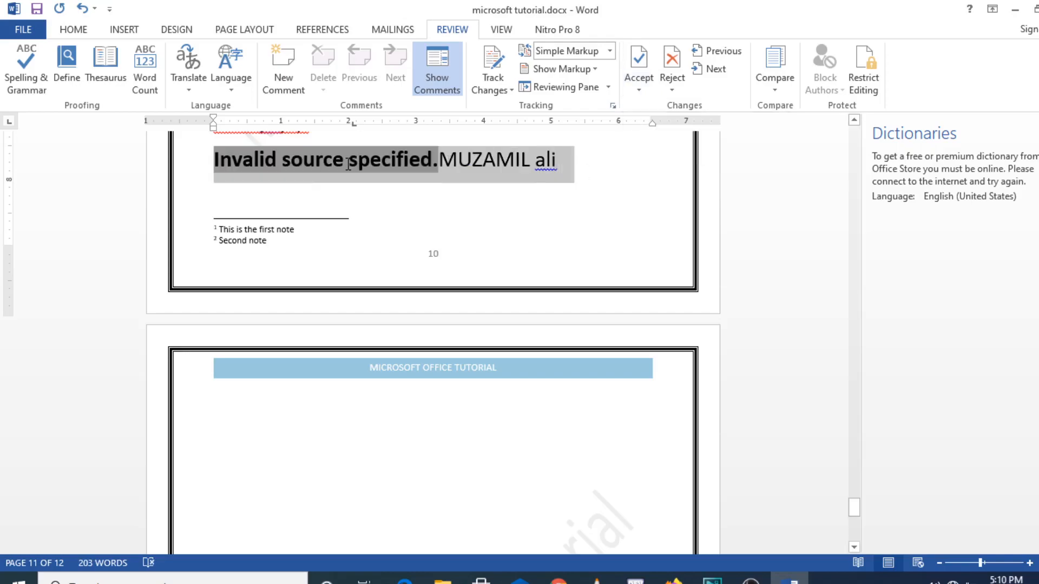
{"action": "left_click", "coordinate": [645, 81]}
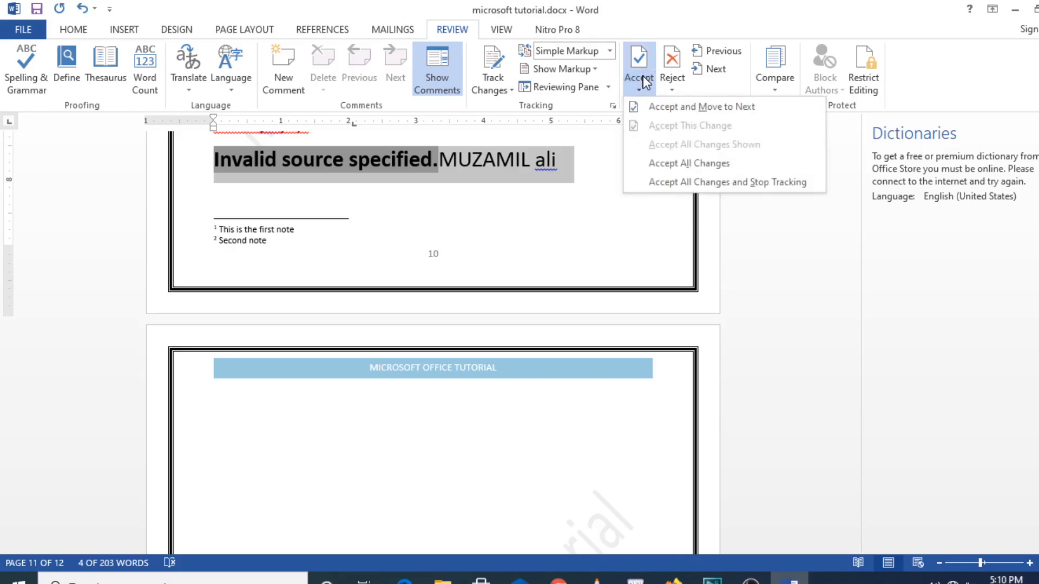
Try Accept and Move to Next and Reject, dismissing the no-changes notices, then peek at Compare options
{"action": "left_click", "coordinate": [673, 106]}
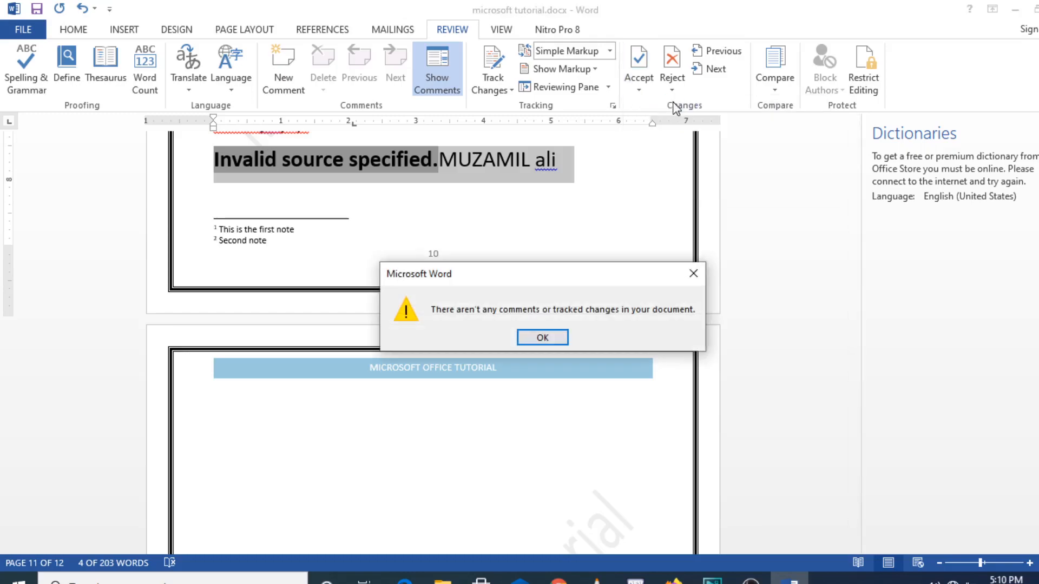
{"action": "left_click", "coordinate": [696, 282]}
{"action": "left_click", "coordinate": [675, 64]}
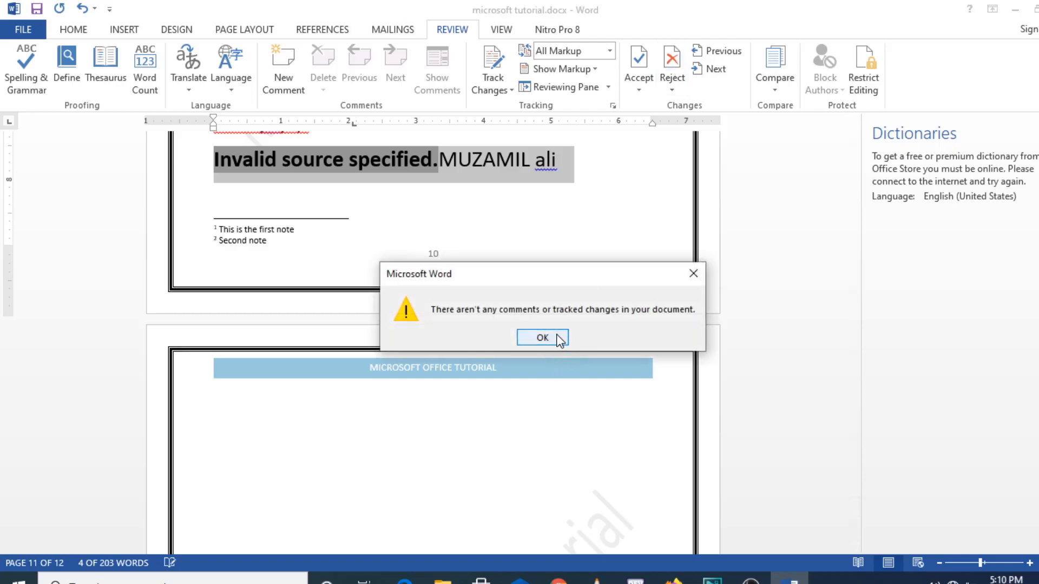
{"action": "left_click", "coordinate": [542, 338]}
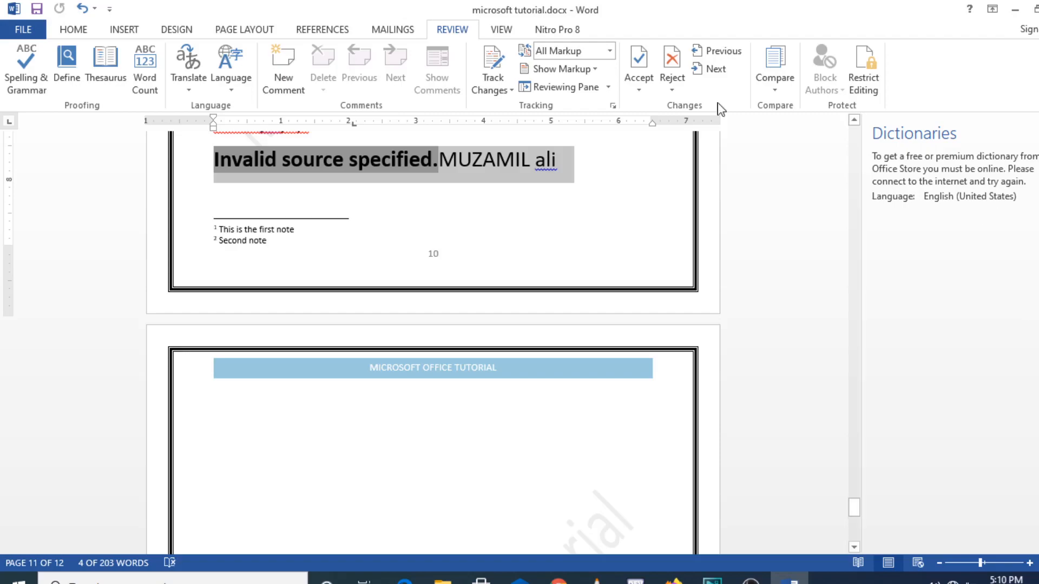
{"action": "left_click", "coordinate": [776, 92]}
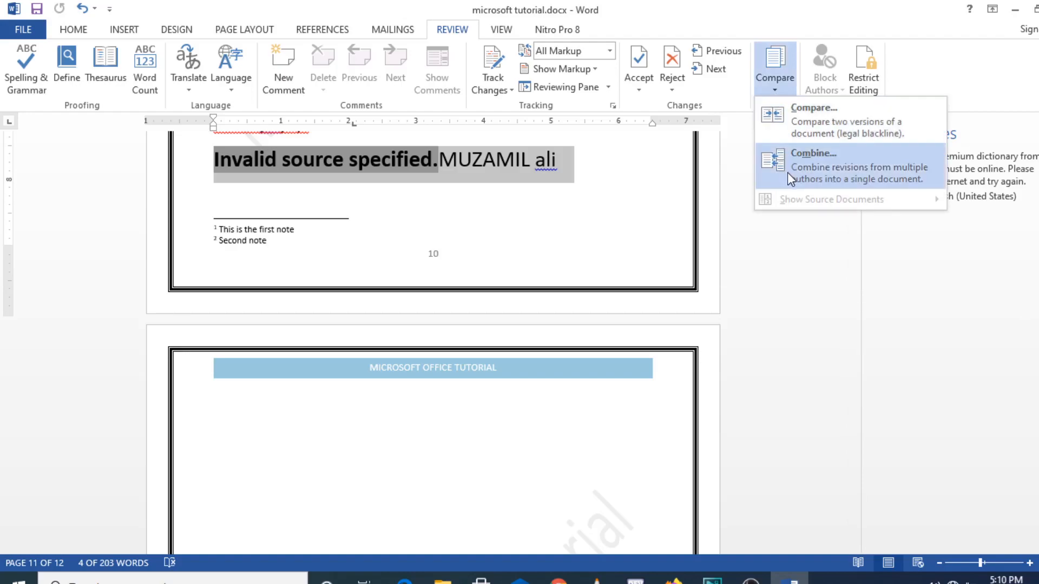
{"action": "key", "text": "Escape"}
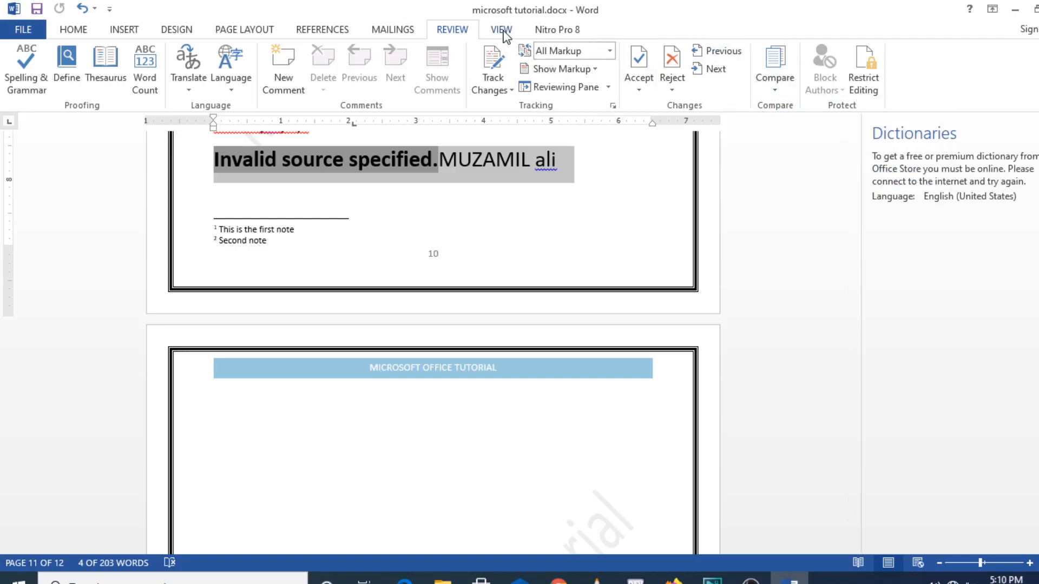
{"action": "left_click", "coordinate": [502, 30]}
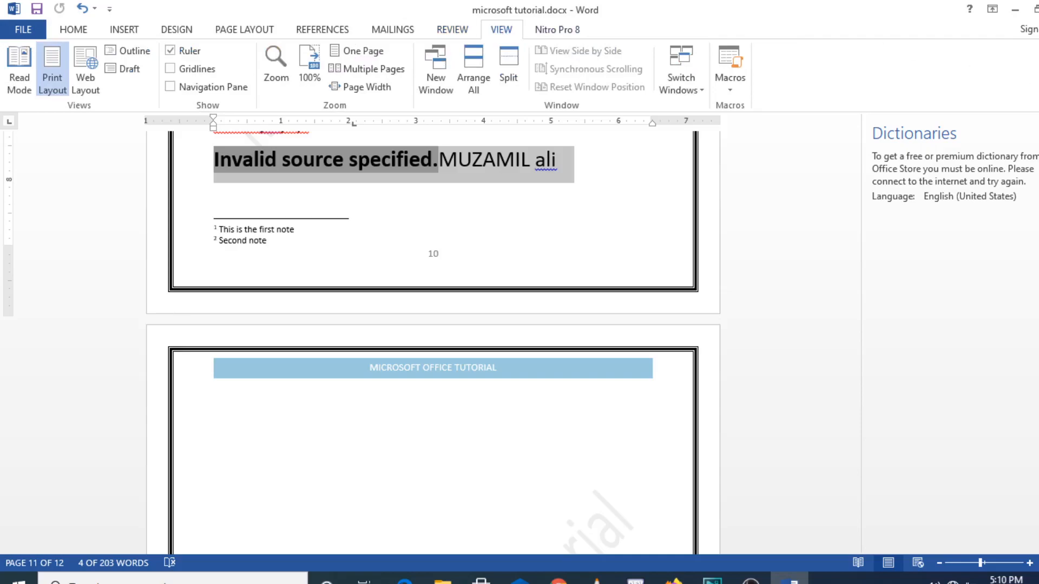
{"action": "left_click", "coordinate": [1038, 132]}
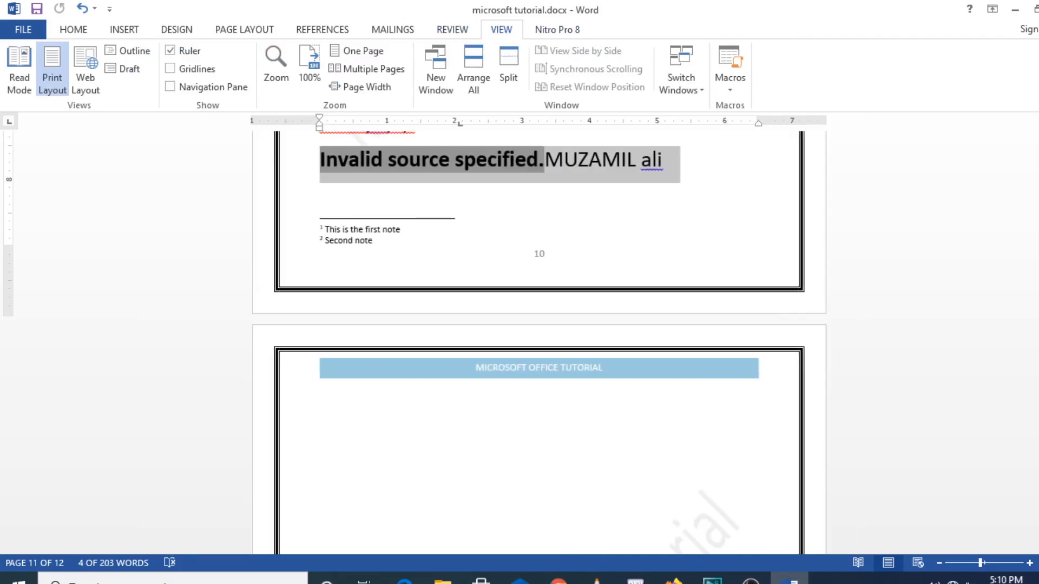
{"action": "left_click", "coordinate": [423, 426]}
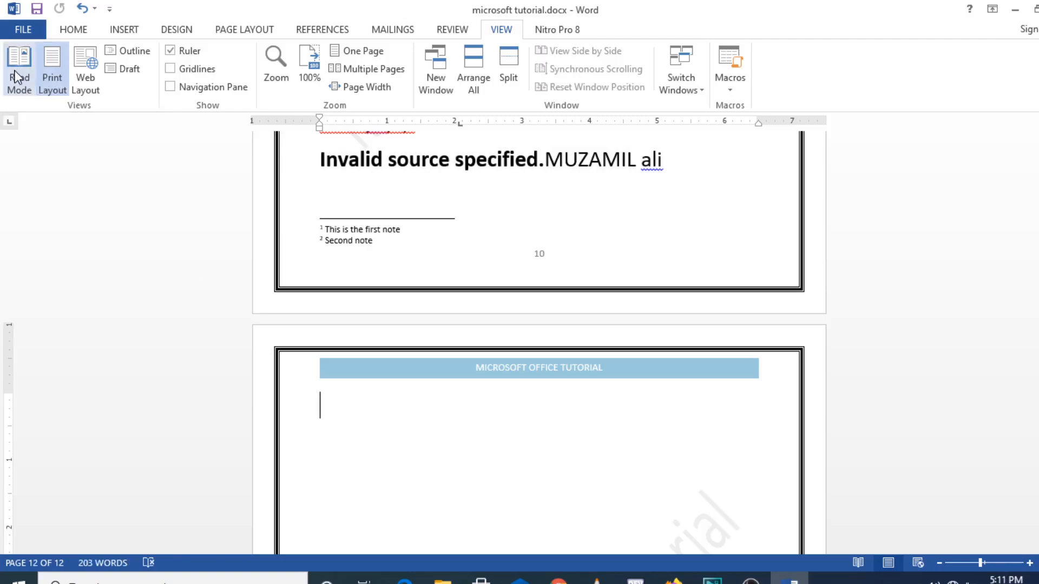
{"action": "left_click", "coordinate": [15, 74]}
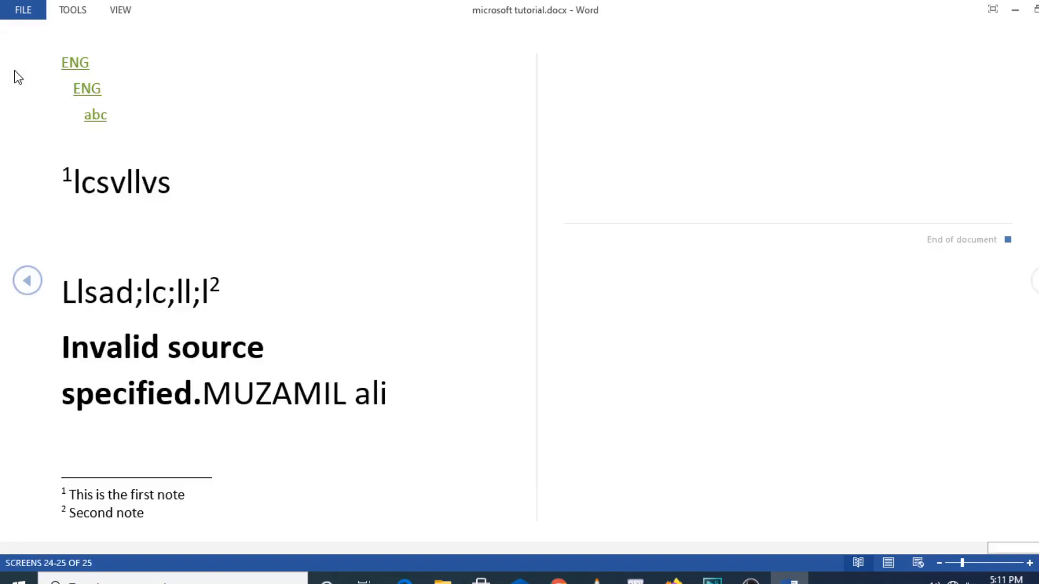
{"action": "scroll", "coordinate": [19, 77], "scroll_direction": "up", "scroll_amount": 1}
{"action": "scroll", "coordinate": [19, 78], "scroll_direction": "down", "scroll_amount": 1}
{"action": "left_click", "coordinate": [888, 565]}
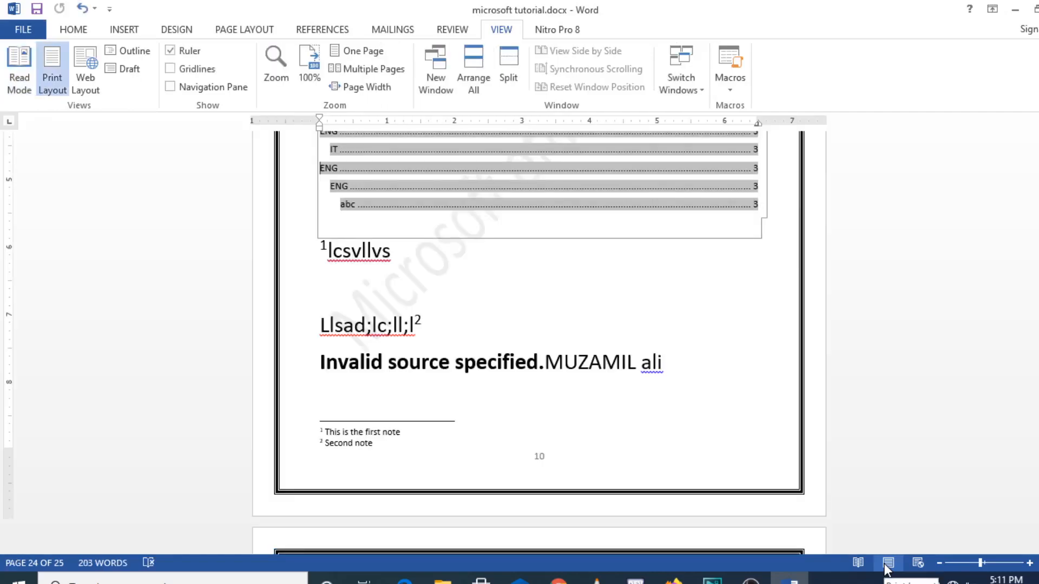
{"action": "left_click", "coordinate": [919, 563]}
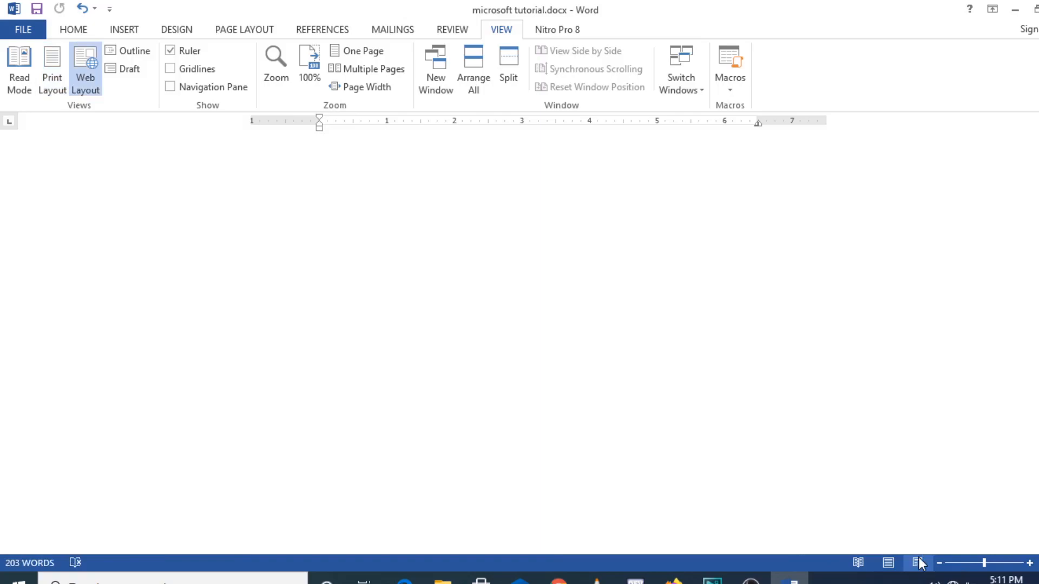
{"action": "left_click", "coordinate": [889, 564]}
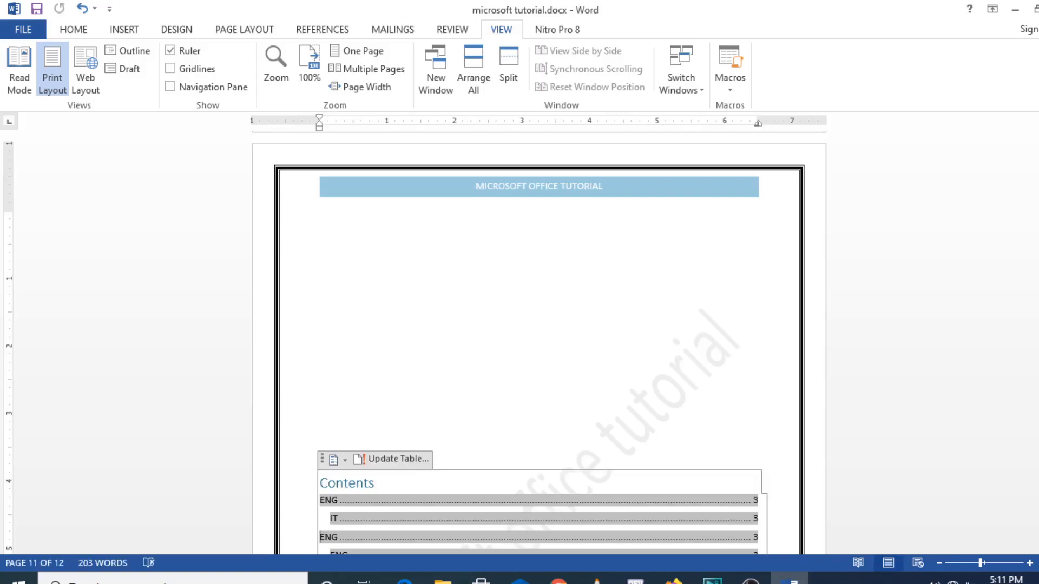
{"action": "scroll", "coordinate": [539, 341], "scroll_direction": "down", "scroll_amount": 10}
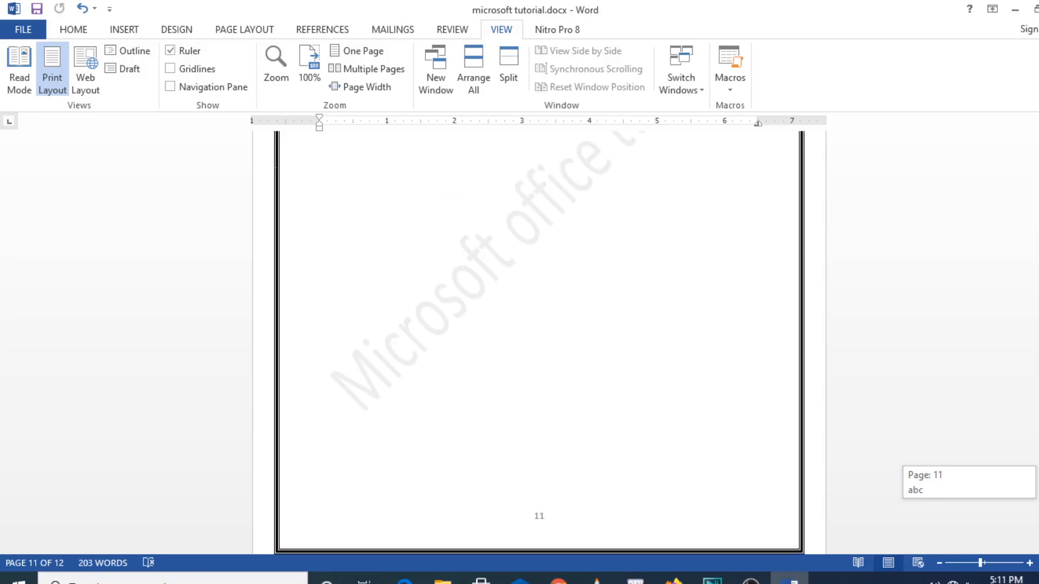
{"action": "scroll", "coordinate": [539, 341], "scroll_direction": "up", "scroll_amount": 15}
{"action": "scroll", "coordinate": [539, 341], "scroll_direction": "down", "scroll_amount": 2}
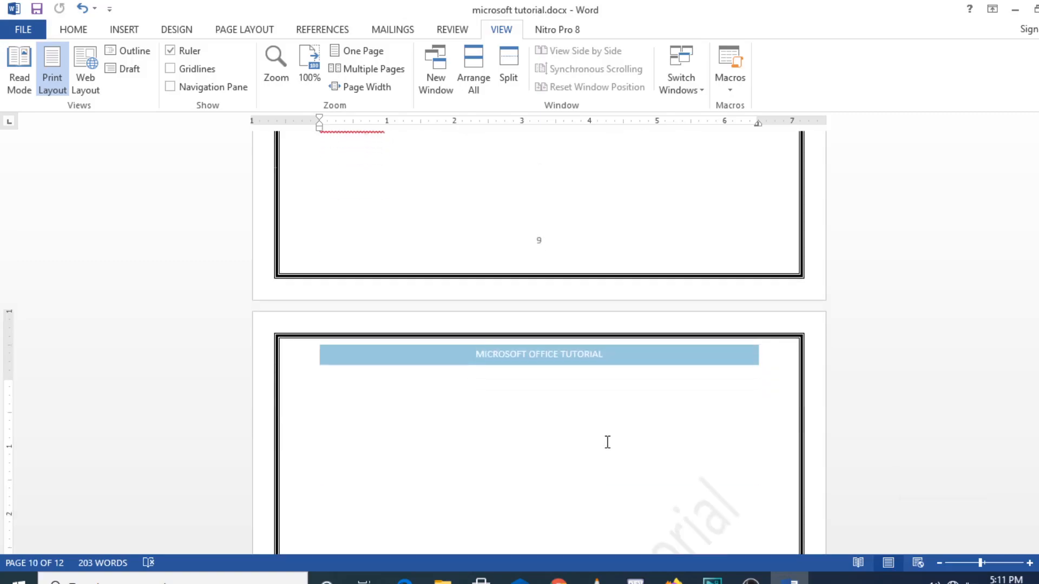
{"action": "double_click", "coordinate": [517, 431]}
{"action": "key", "text": "ctrl+z"}
{"action": "left_click", "coordinate": [196, 50]}
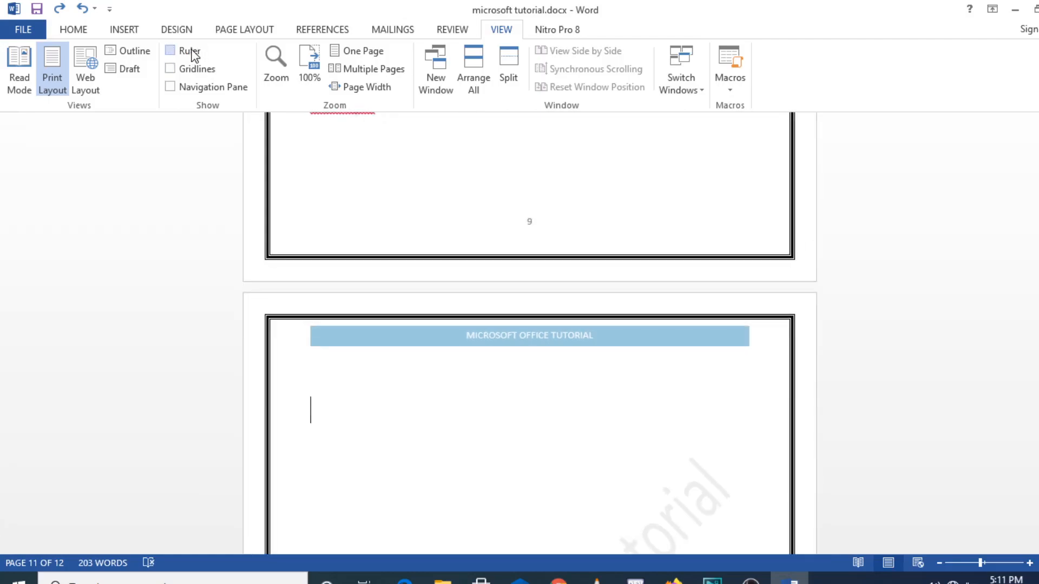
{"action": "left_click", "coordinate": [190, 50]}
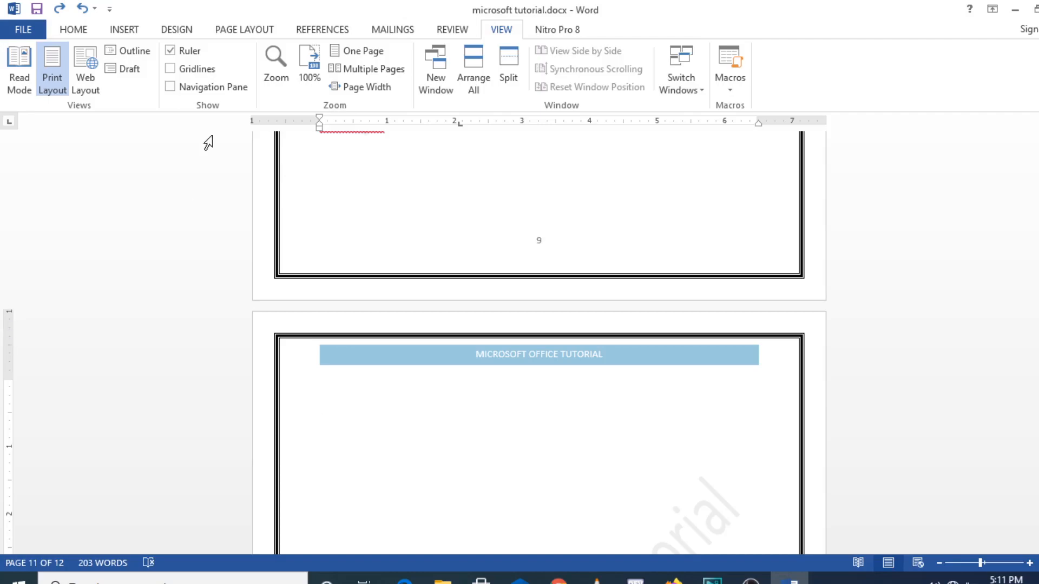
{"action": "left_click", "coordinate": [202, 69]}
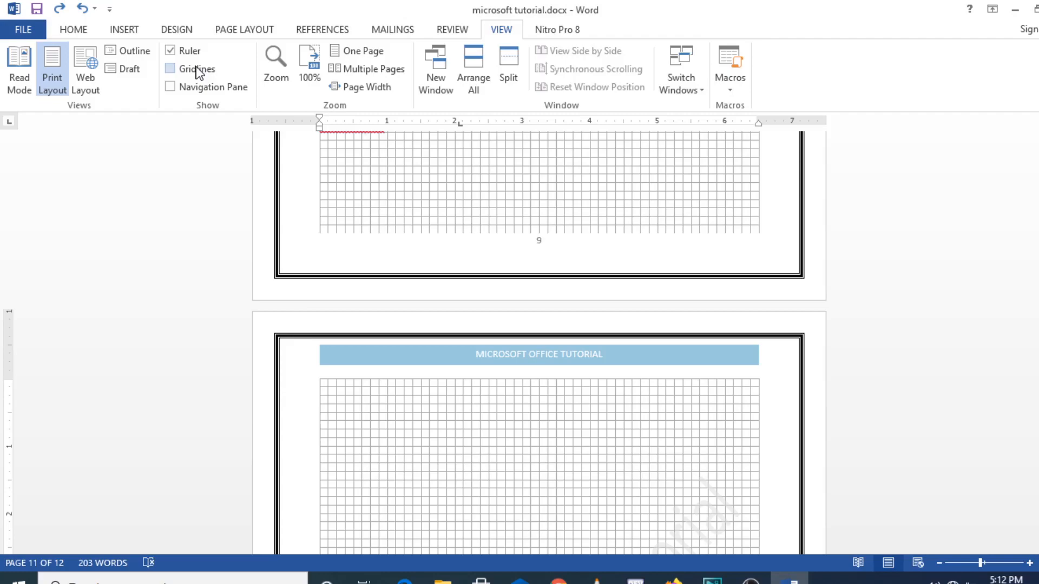
{"action": "left_click", "coordinate": [198, 71]}
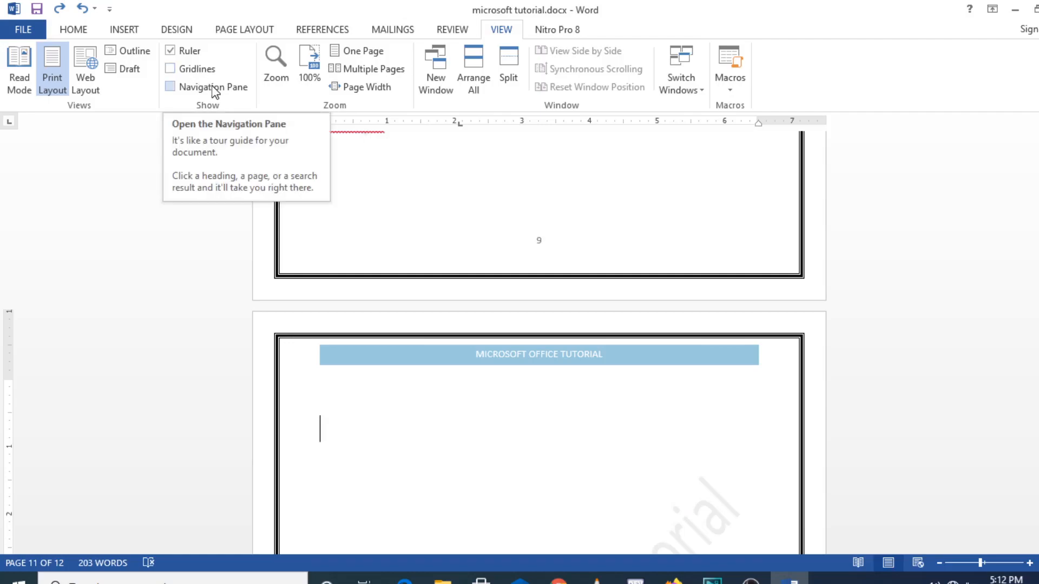
Turn on the Navigation Pane and jump through the ENG, ENG and abc headings
{"action": "left_click", "coordinate": [214, 87]}
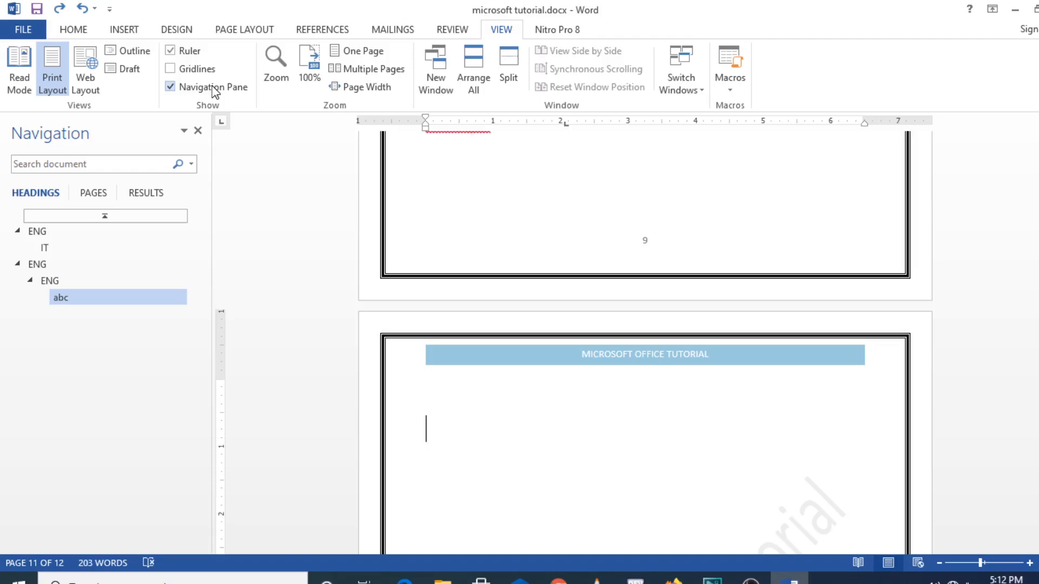
{"action": "left_click", "coordinate": [36, 231]}
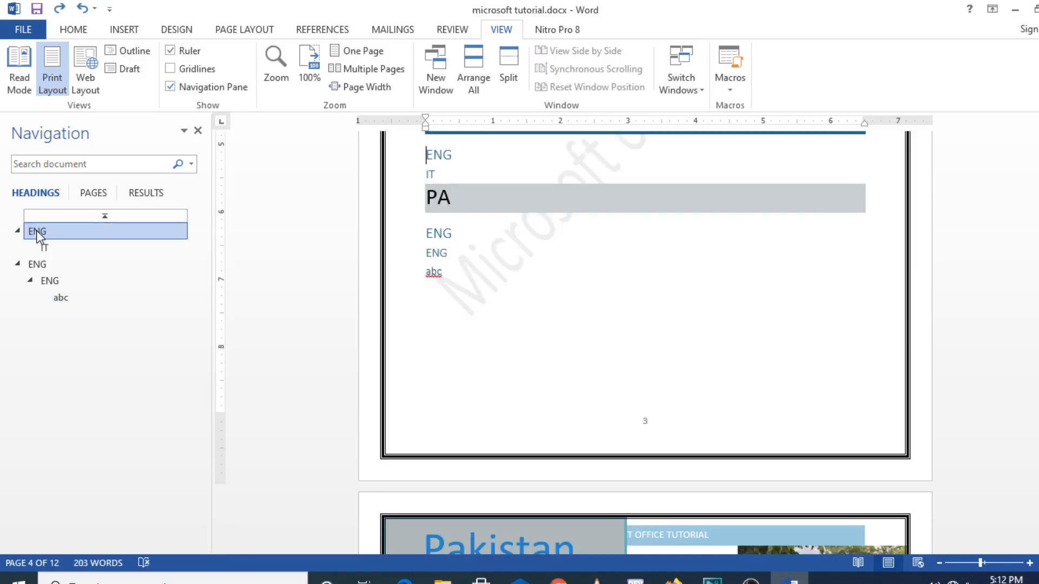
{"action": "left_click", "coordinate": [36, 265]}
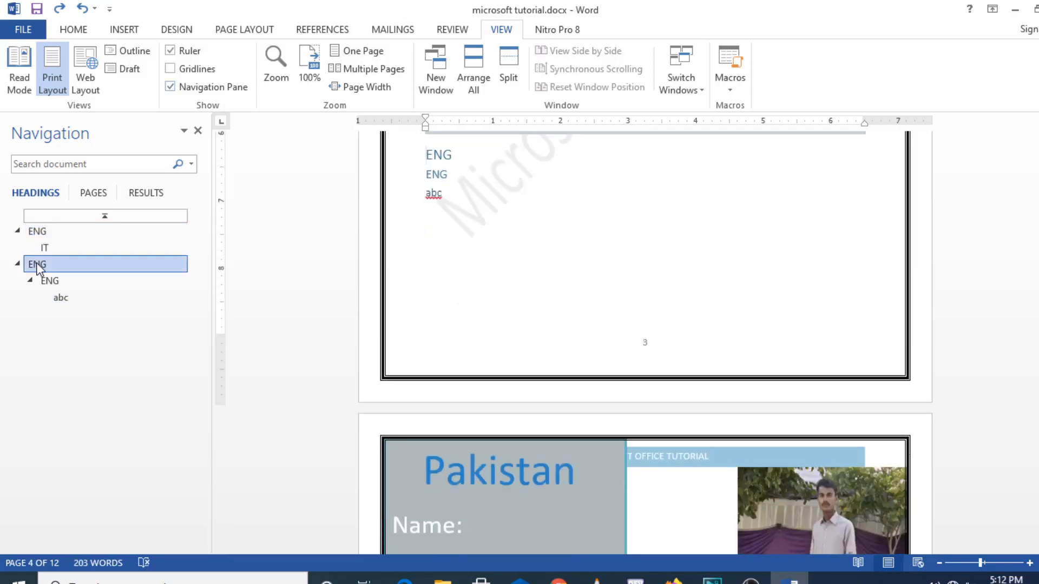
{"action": "left_click", "coordinate": [62, 298]}
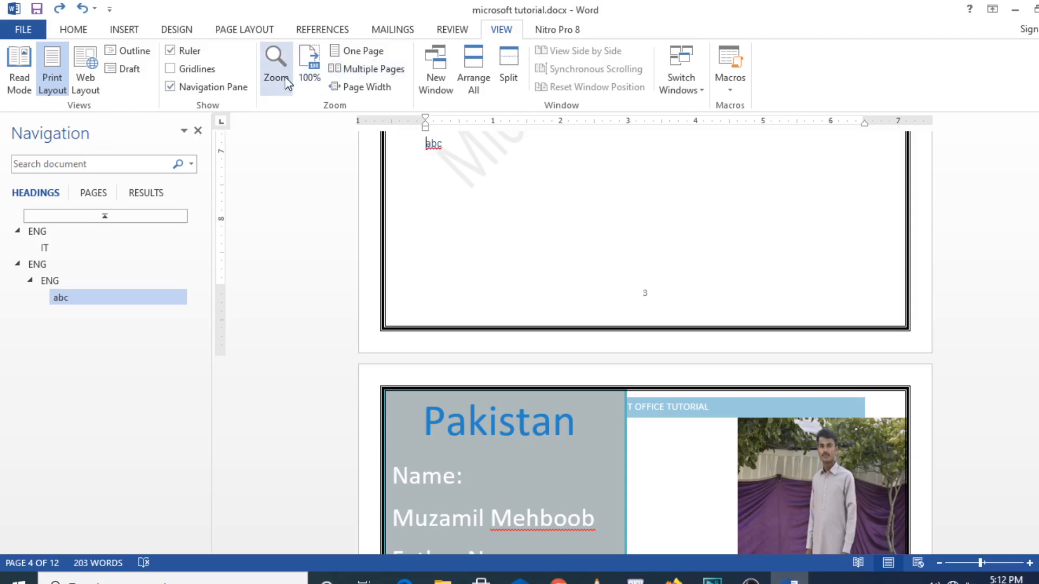
Try Multiple Pages and One Page, zoom in three steps and out two, then settle on Page Width
{"action": "left_click", "coordinate": [374, 62]}
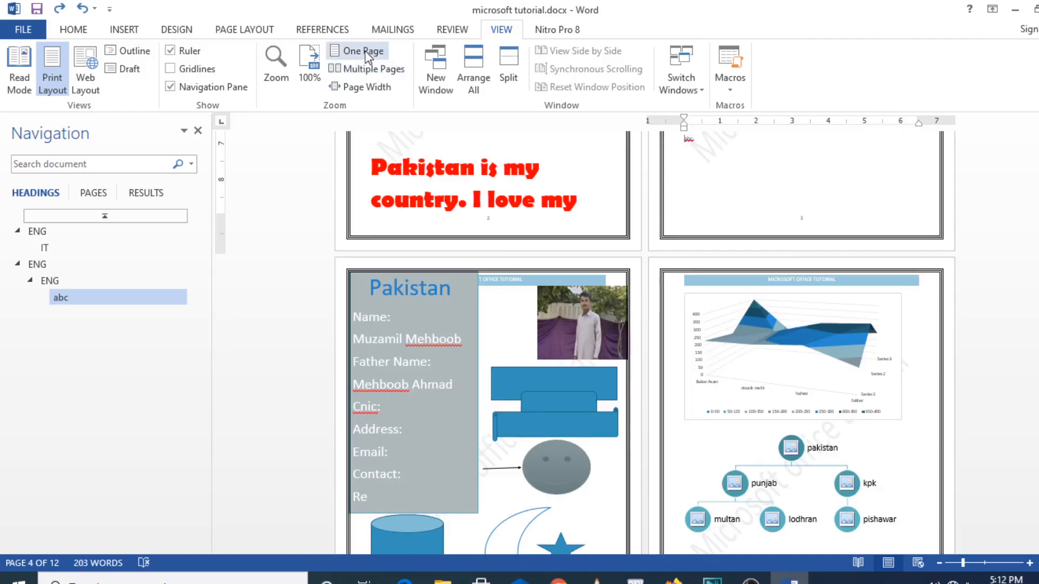
{"action": "left_click", "coordinate": [366, 54]}
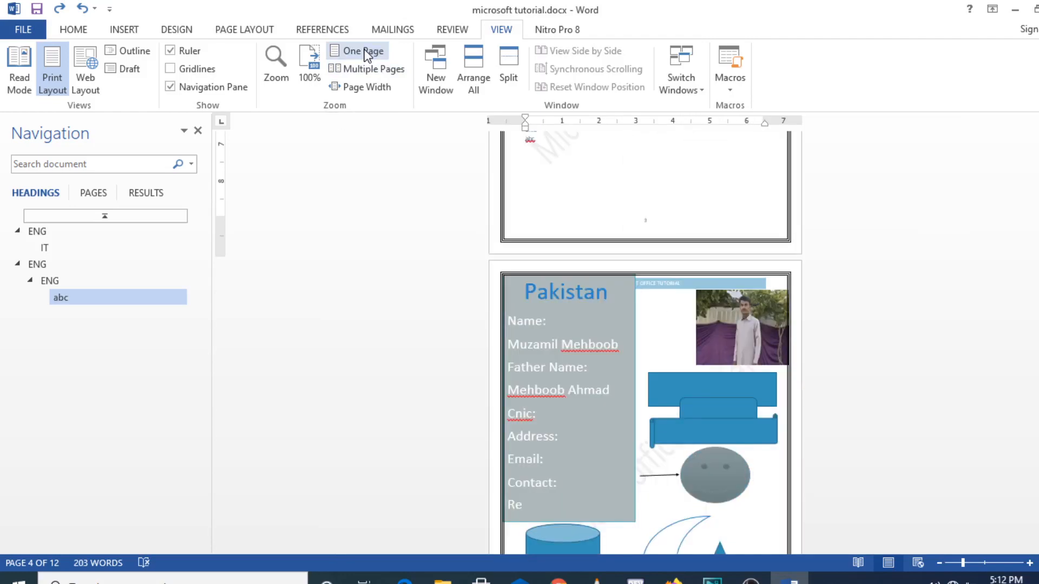
{"action": "left_click", "coordinate": [1030, 566]}
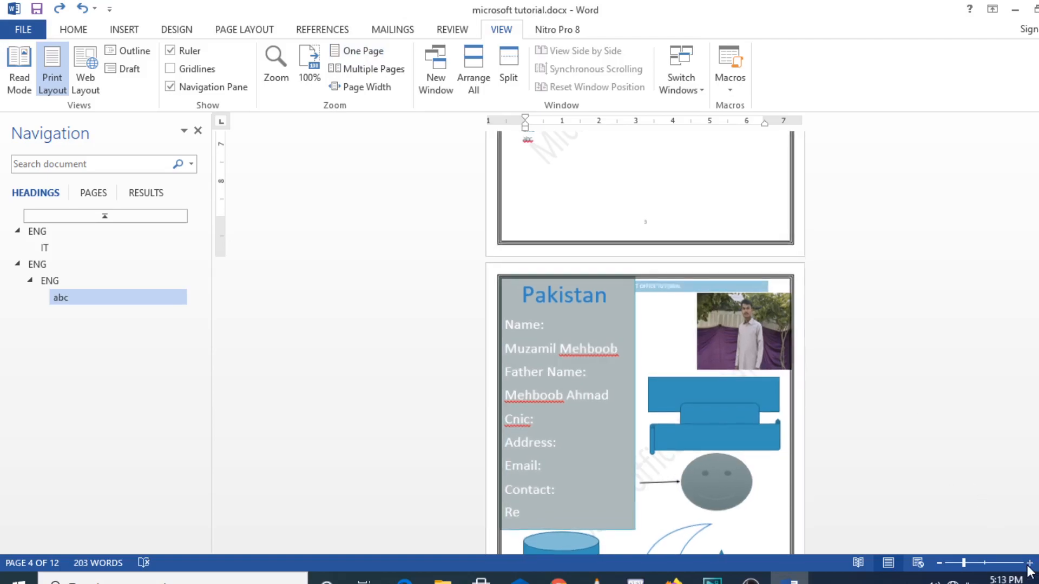
{"action": "left_click", "coordinate": [1030, 566]}
{"action": "left_click", "coordinate": [1030, 565]}
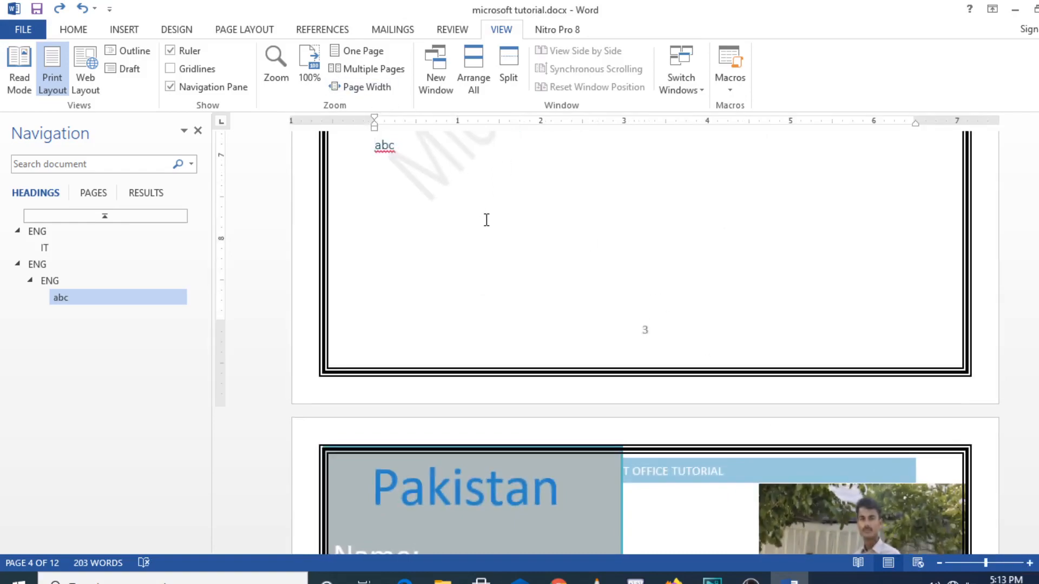
{"action": "left_click", "coordinate": [940, 564]}
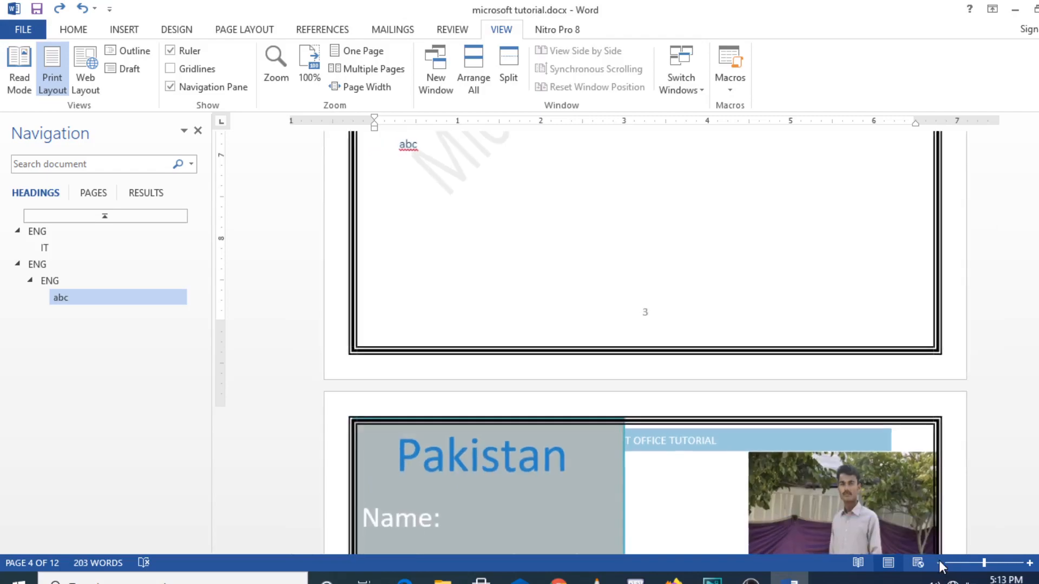
{"action": "left_click", "coordinate": [941, 565]}
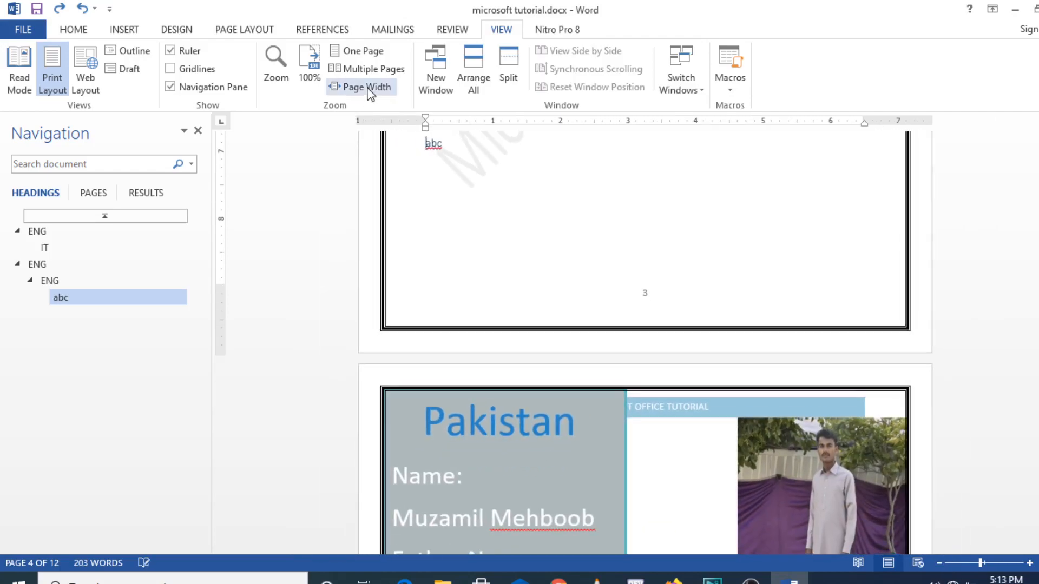
{"action": "left_click", "coordinate": [369, 88]}
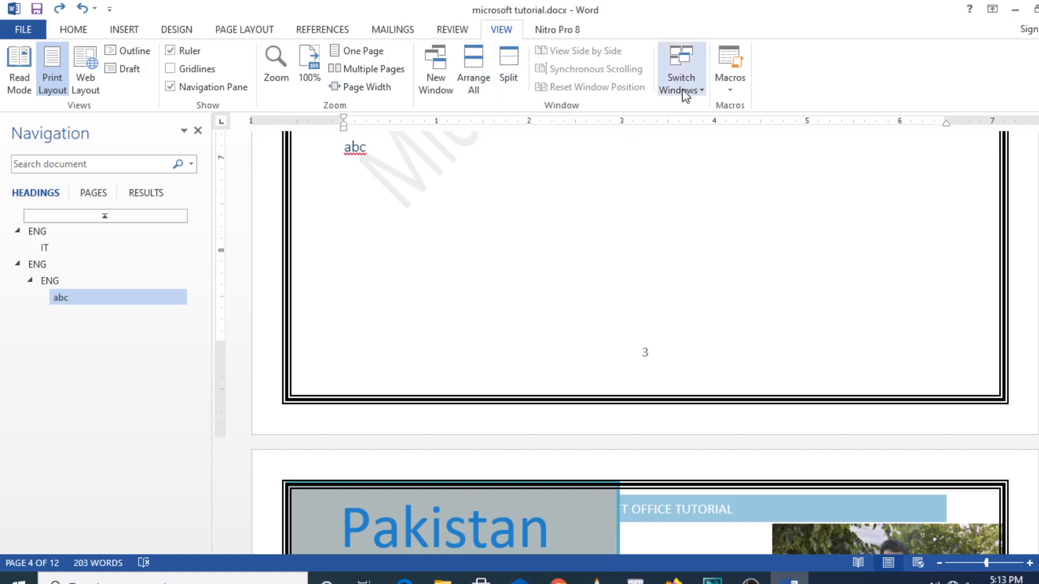
Peek at Switch Windows, then on the Nitro Pro 8 tab toggle Apply Security on and back off
{"action": "left_click", "coordinate": [702, 93]}
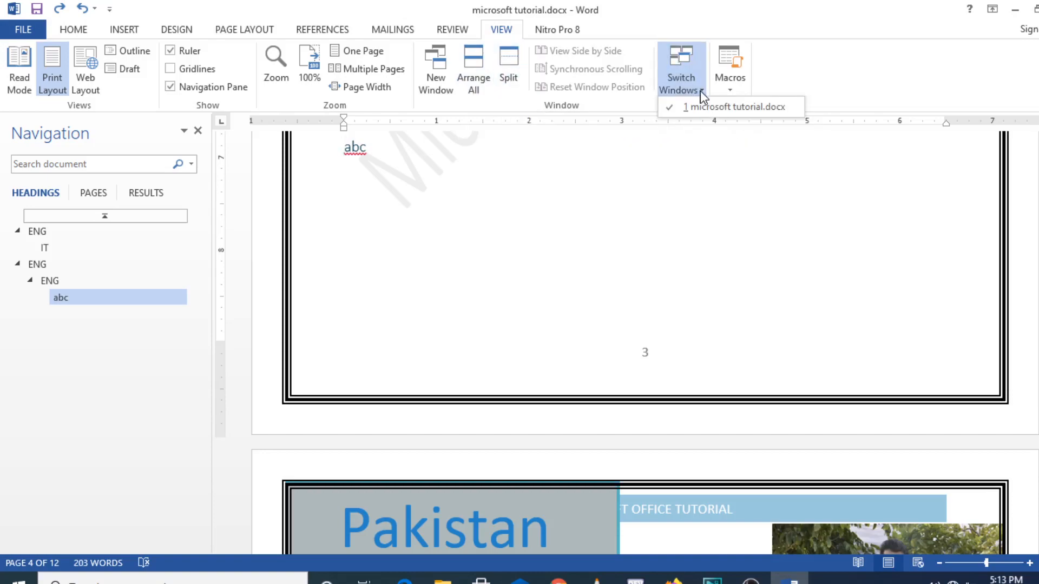
{"action": "left_click", "coordinate": [701, 94]}
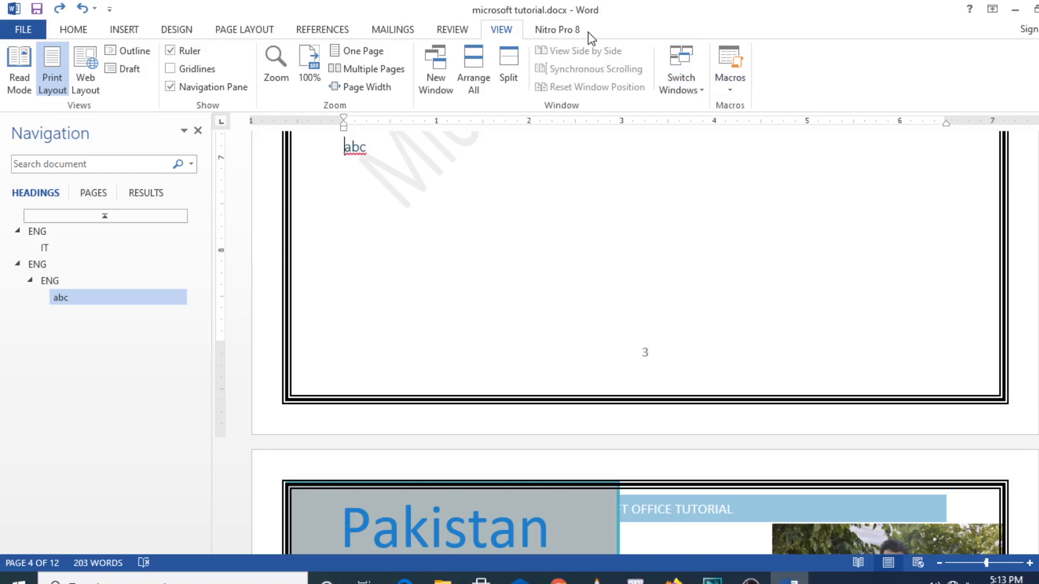
{"action": "left_click", "coordinate": [555, 34]}
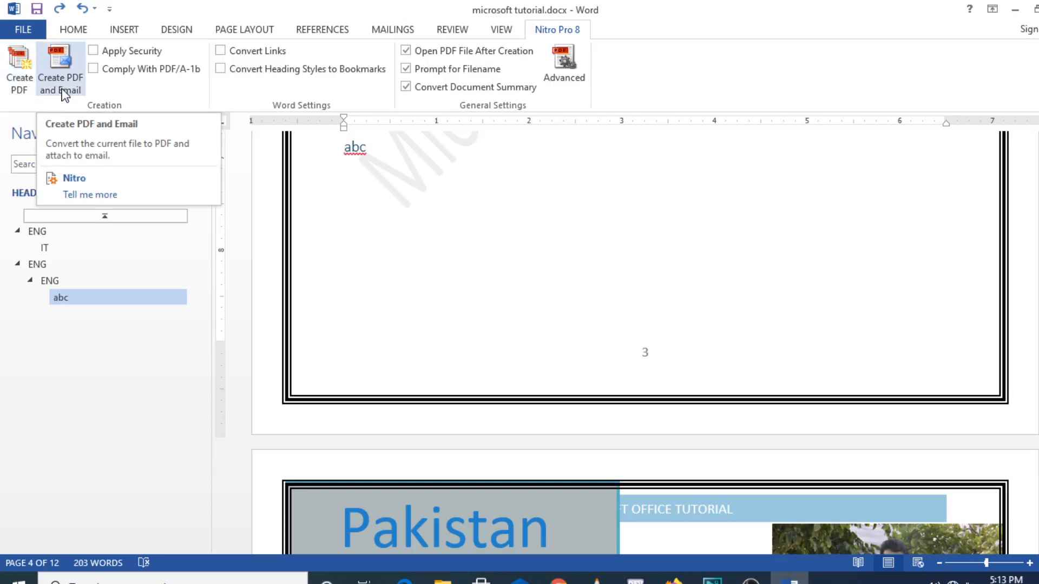
{"action": "left_click", "coordinate": [93, 51]}
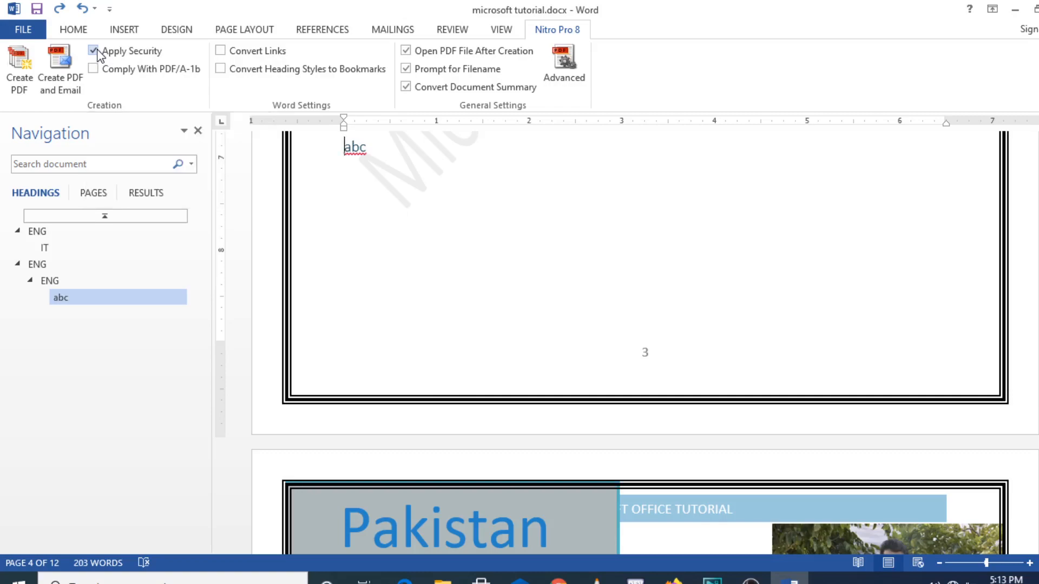
{"action": "left_click", "coordinate": [96, 51]}
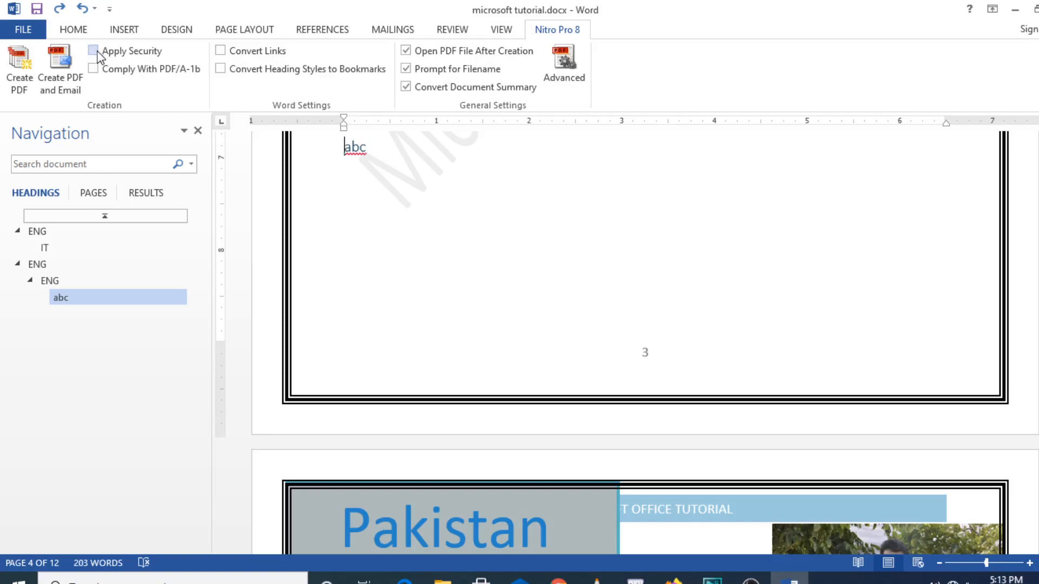